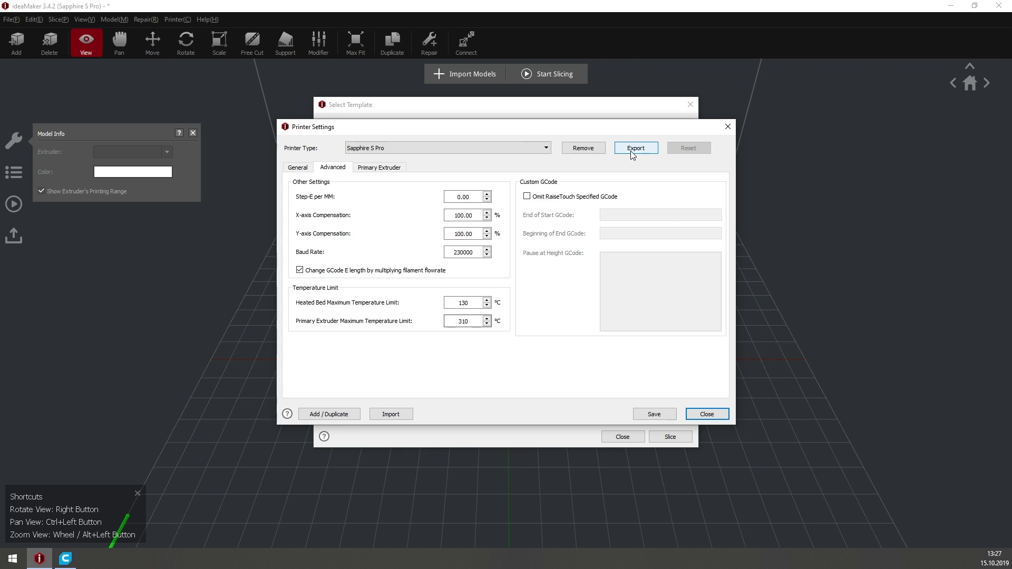
- Enable omission of the RaiseTouch-specified GCode in the Sapphire S Pro's advanced printer settings
left_click(528, 197)
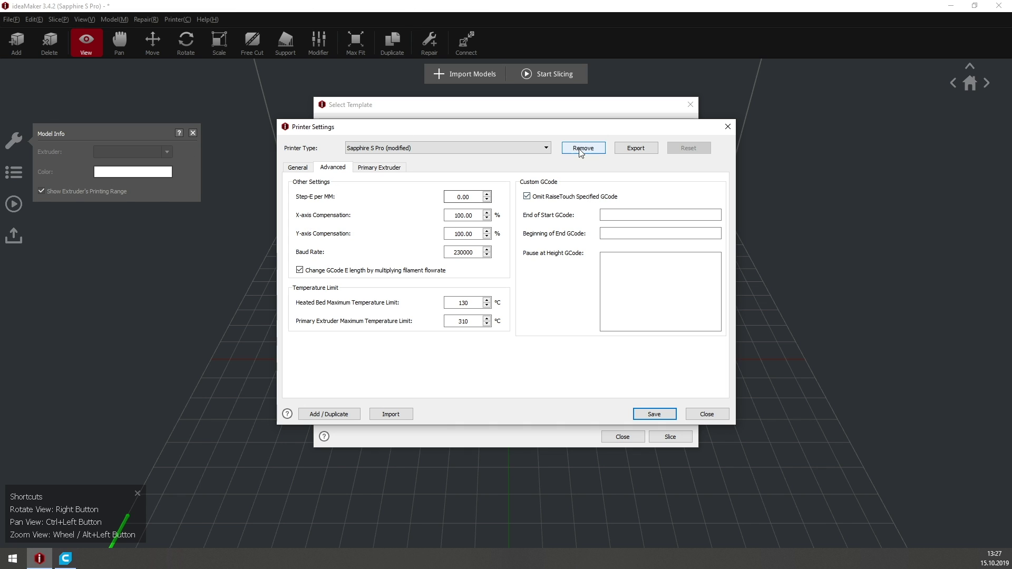
mouse_move(524, 131)
left_mouse_down()
mouse_move(503, 133)
mouse_move(526, 145)
left_mouse_up()
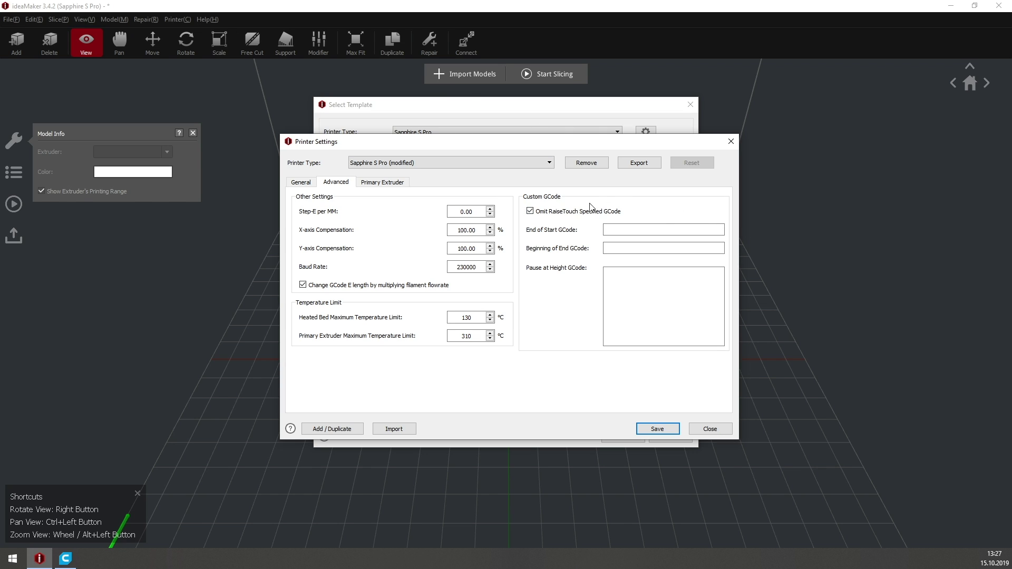
mouse_move(538, 216)
- Try M600 and M226 in turn as the pause-at-height GCode, and clear the entry
left_click(644, 281)
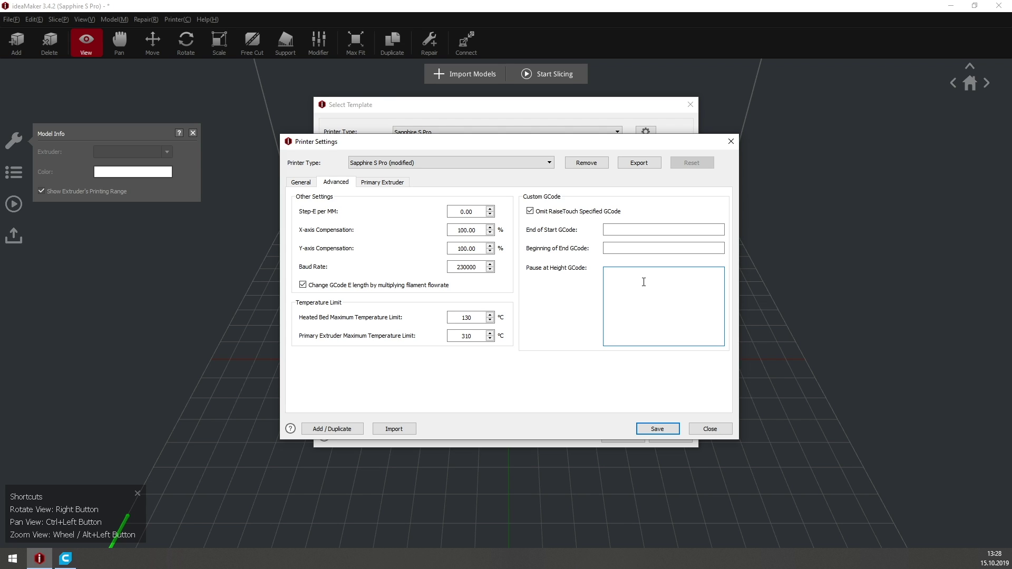
type("M600")
key("ctrl+a")
type("M226")
key("BackSpace")
key("BackSpace")
key("BackSpace")
key("BackSpace")
- Enter M25 as the printer's pause-at-height GCode
left_click_drag(492, 143, 552, 176)
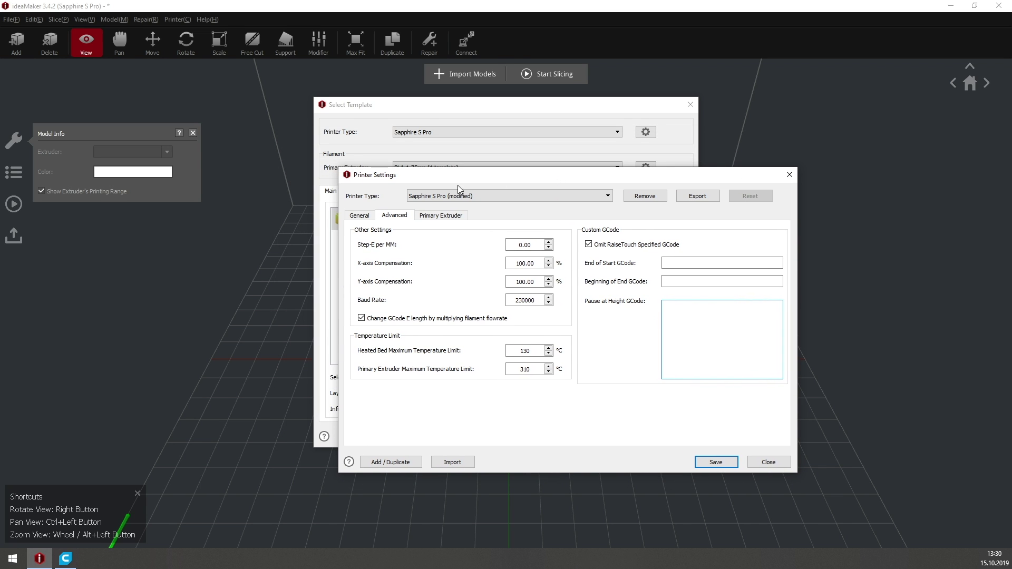
left_click(677, 311)
type("M25")
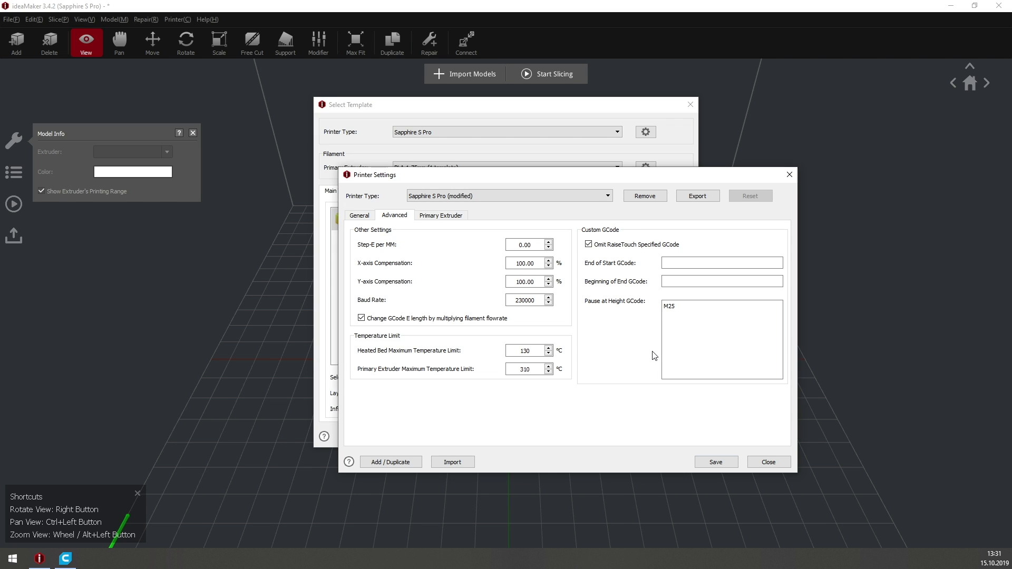
- Replace the pause-at-height GCode with a script that retracts with G1 E-2.7 F3000, parks at X10 Y10 and waits with G4 S60
left_click(711, 352)
key("ctrl+a")
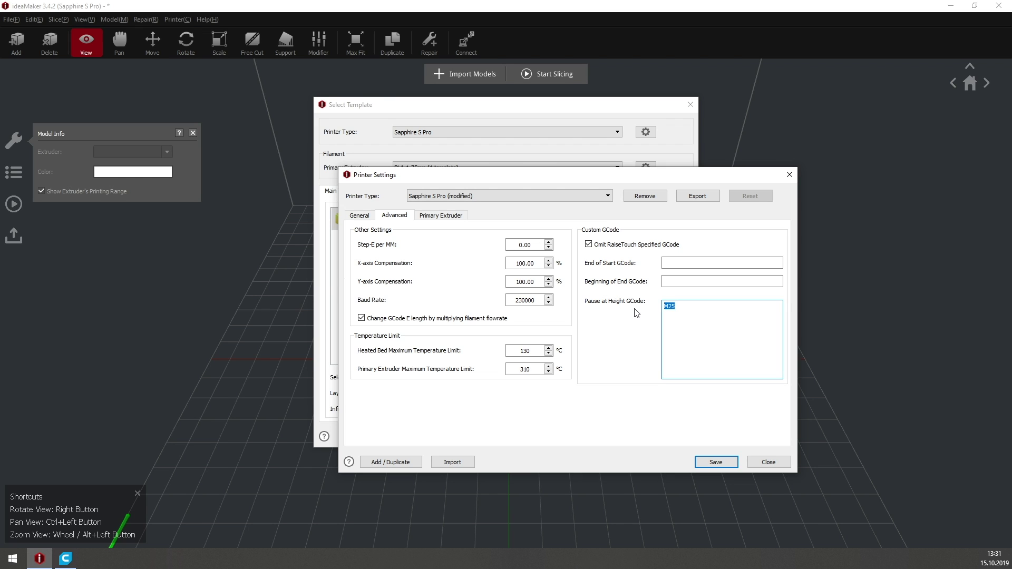
type("G91 ; set relative positioning G1 E-2.7 F3000 ; retract filament G90 ; return to absolute positioning G1 X10 Y10 G4 S60")
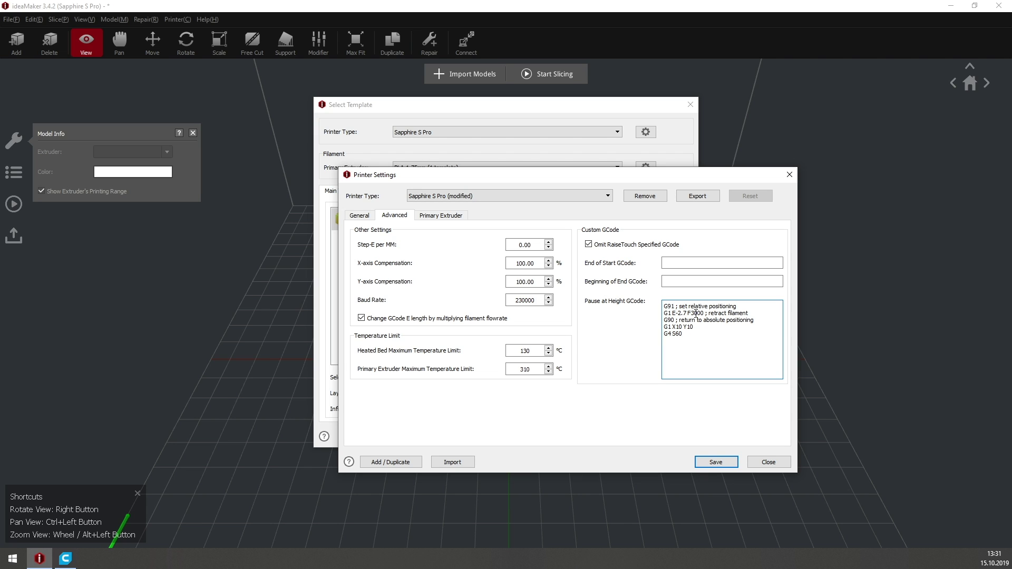
- Examine the pause script line by line: relative positioning, filament retraction and feed rate, absolute positioning, head parking and wait time
left_click_drag(678, 306, 749, 309)
left_click(687, 314)
left_click_drag(664, 314, 688, 316)
left_click(688, 315)
left_click_drag(692, 314, 705, 315)
mouse_move(678, 313)
left_mouse_down()
mouse_move(727, 320)
mouse_move(689, 314)
left_mouse_up()
left_click(682, 313)
left_click_drag(664, 320, 758, 319)
left_click(762, 319)
left_click_drag(664, 327, 678, 327)
left_click(681, 328)
left_click_drag(685, 334, 662, 334)
left_click(694, 341)
mouse_move(672, 334)
left_mouse_down()
mouse_move(676, 346)
mouse_move(669, 335)
left_mouse_up()
left_click(716, 342)
left_click(685, 335)
key("ctrl+a")
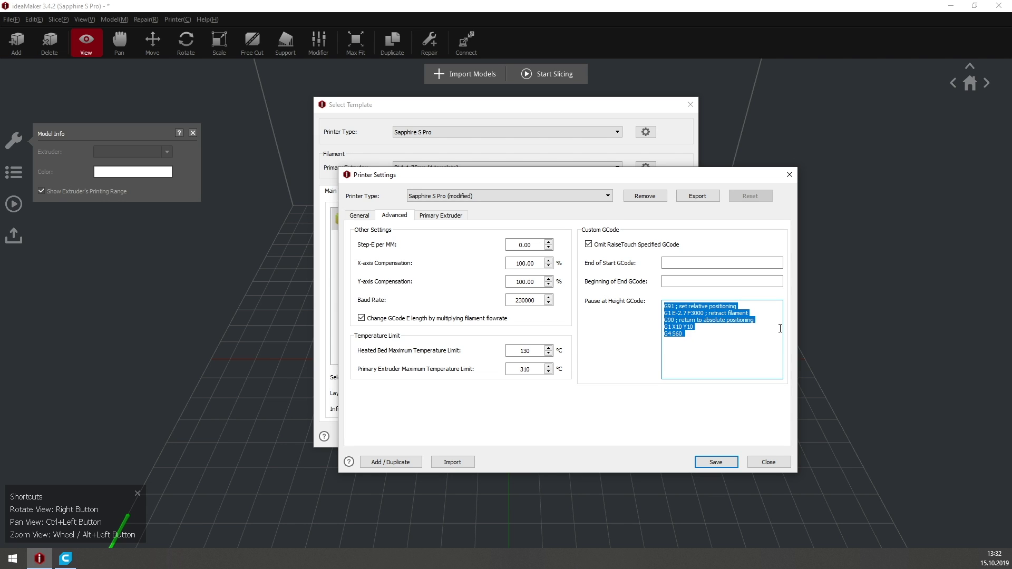
left_click(717, 322)
key("ctrl+a")
left_click(716, 340)
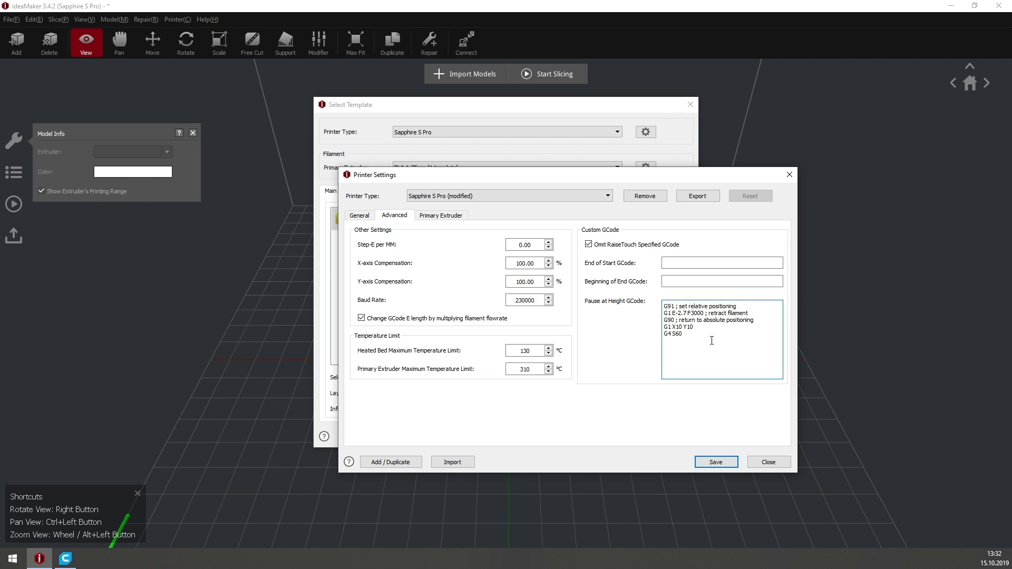
- Clear the pause-at-height script, try m600, and replace it with m25
key("ctrl+a")
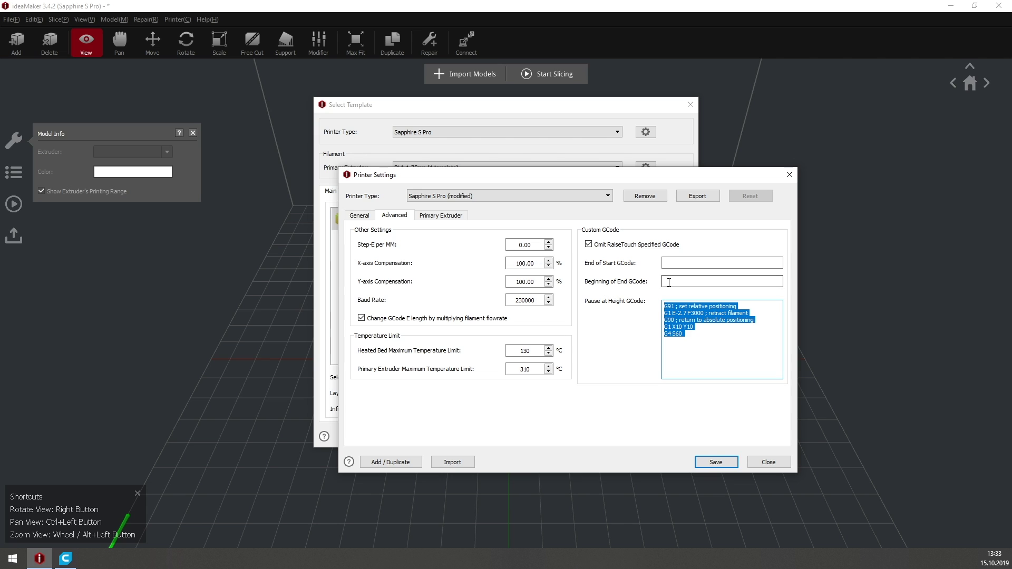
key("BackSpace")
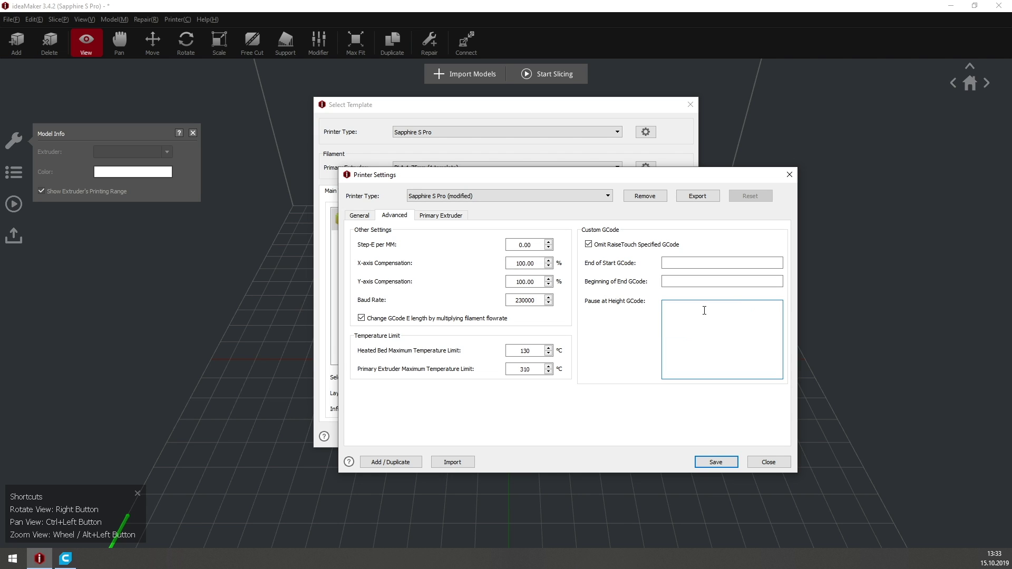
type("m600")
key("ctrl+a")
type("m25")
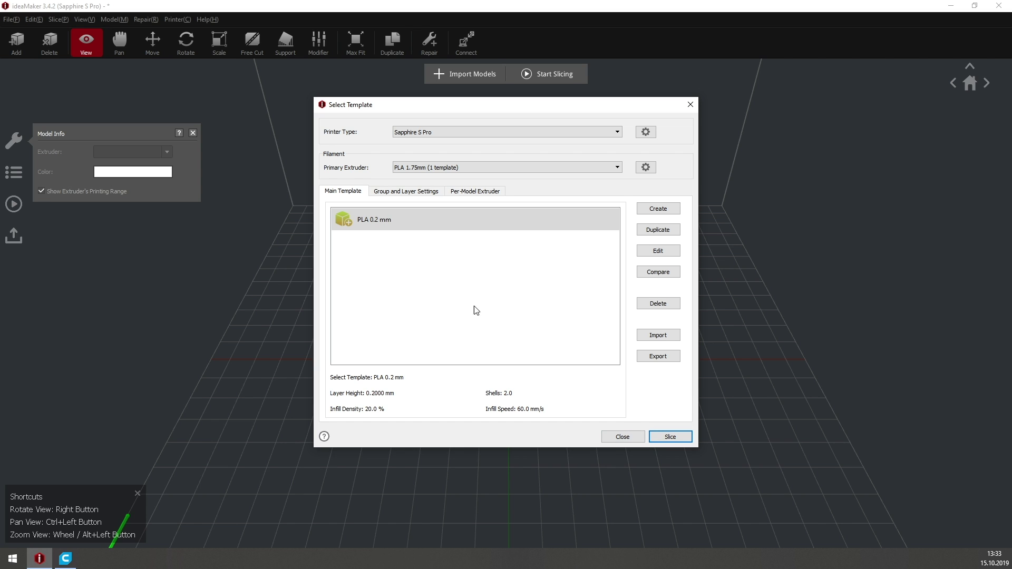
- Edit the PLA 0.2 mm template and open the advanced settings that contain the pause-at-height options
left_click_drag(502, 112, 753, 121)
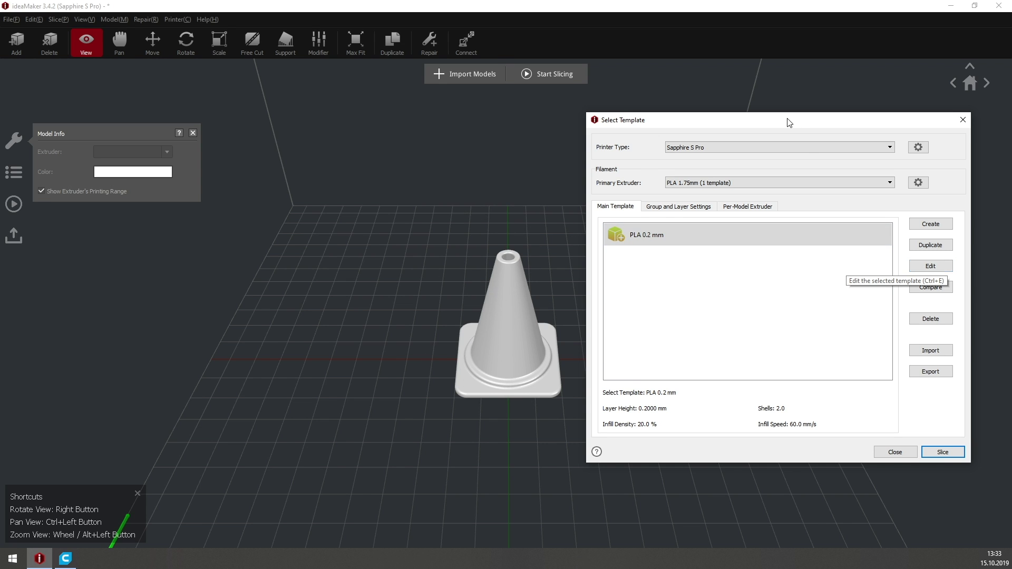
mouse_move(786, 120)
left_mouse_down()
mouse_move(729, 112)
mouse_move(770, 118)
left_mouse_up()
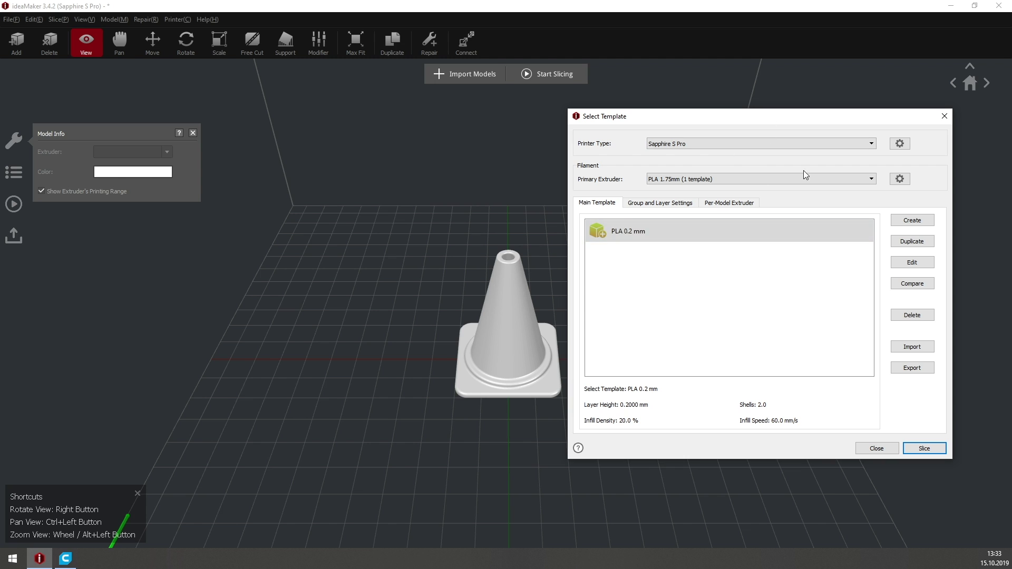
left_click(911, 264)
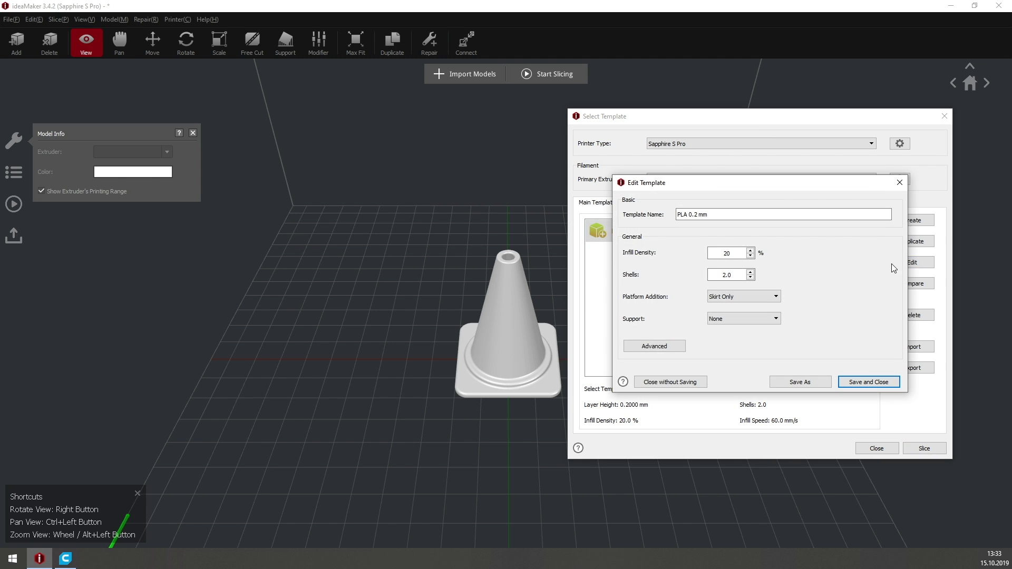
left_click(680, 346)
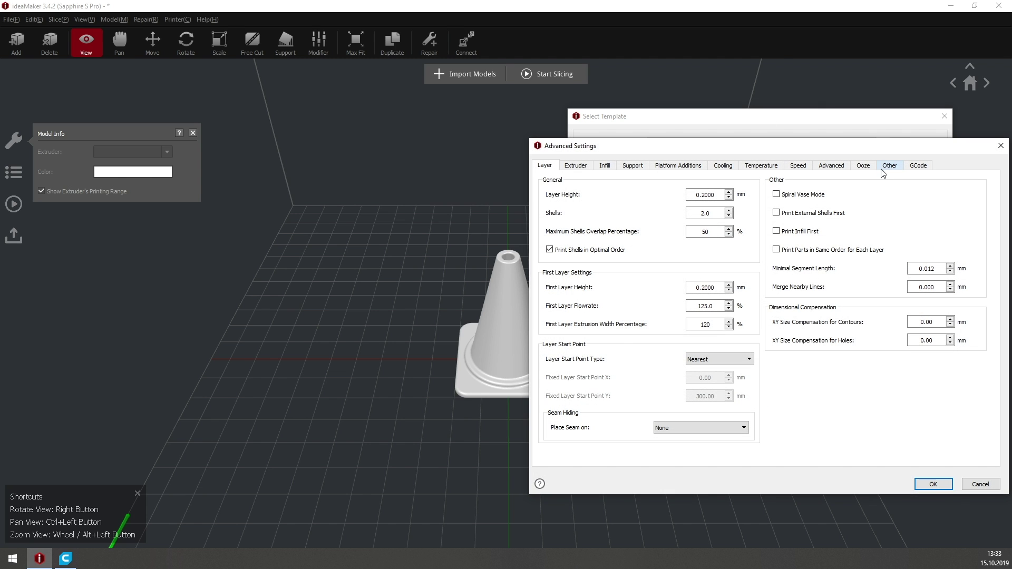
left_click(882, 169)
left_click_drag(853, 149, 799, 157)
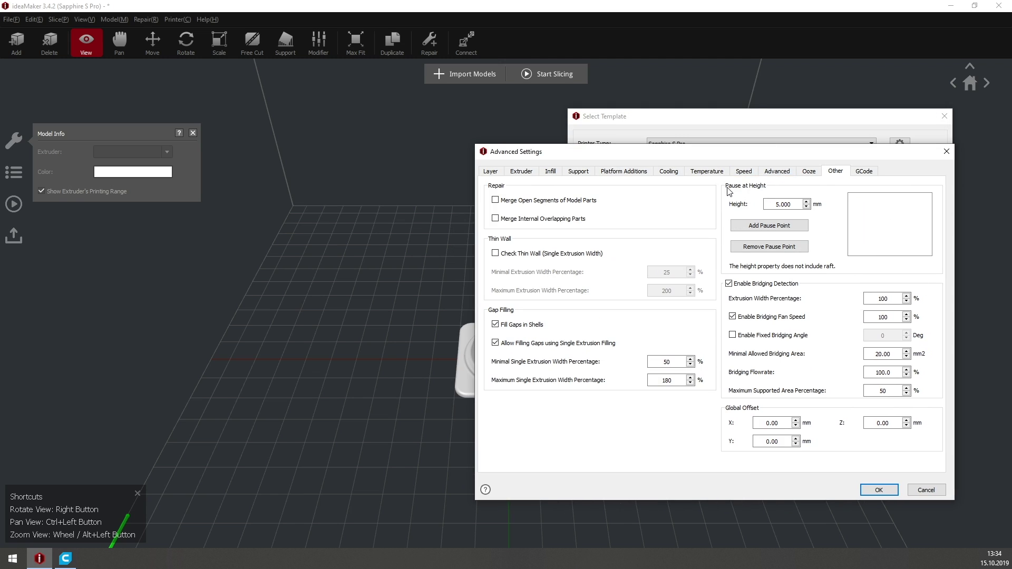
- Add a pause point at a height of 10 mm to the template
double_click(791, 204)
left_click_drag(751, 153, 815, 107)
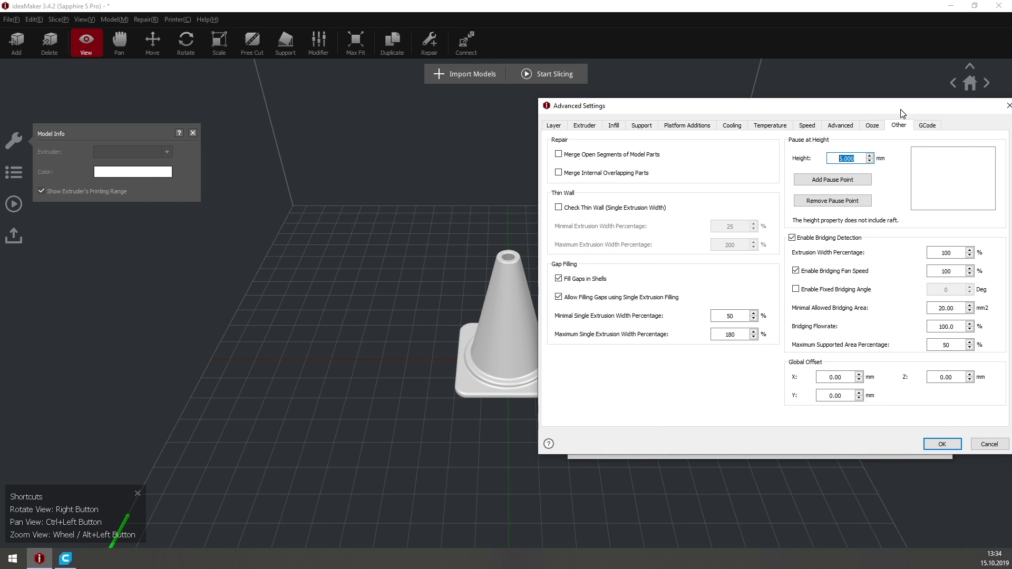
left_click_drag(718, 111, 611, 139)
mouse_move(706, 191)
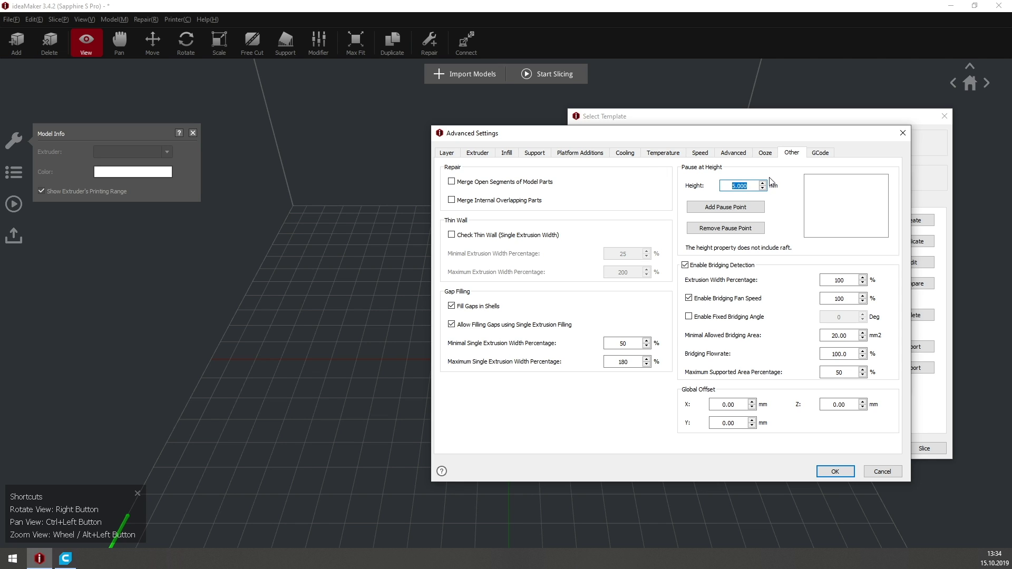
mouse_move(757, 191)
type("10")
left_click(746, 212)
- Add further pause points at heights of 20, 30 and 40 mm
double_click(738, 185)
type("20")
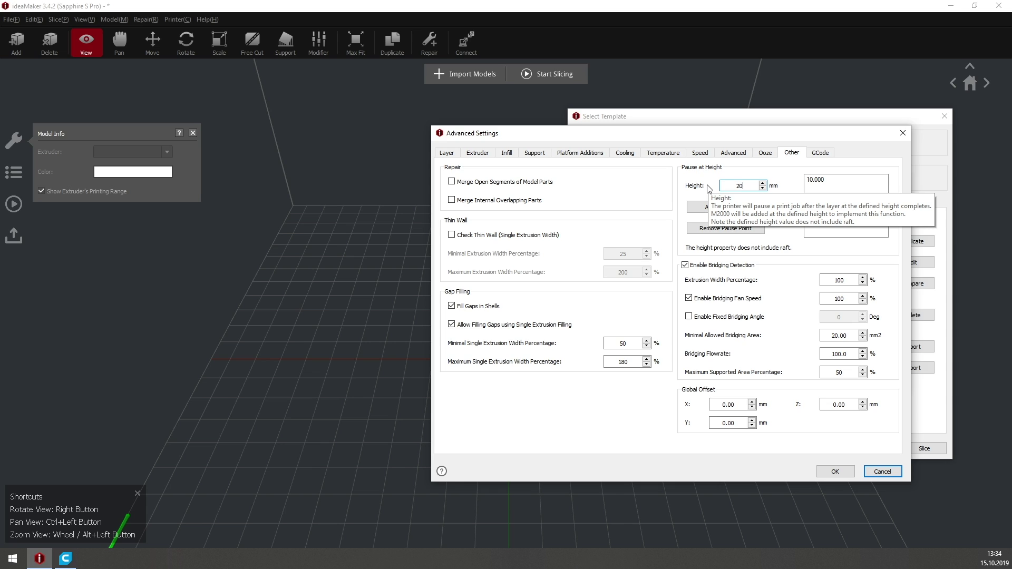
left_click(747, 209)
double_click(738, 185)
type("30")
left_click(715, 207)
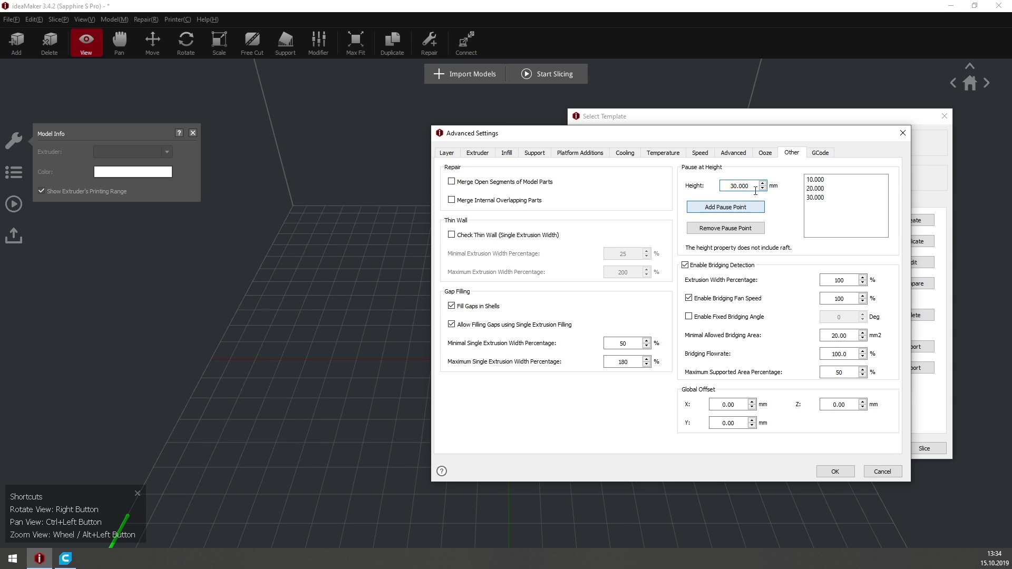
left_click(717, 205)
- Check each pause height in the list, and accept and save the template's advanced settings
left_click(822, 180)
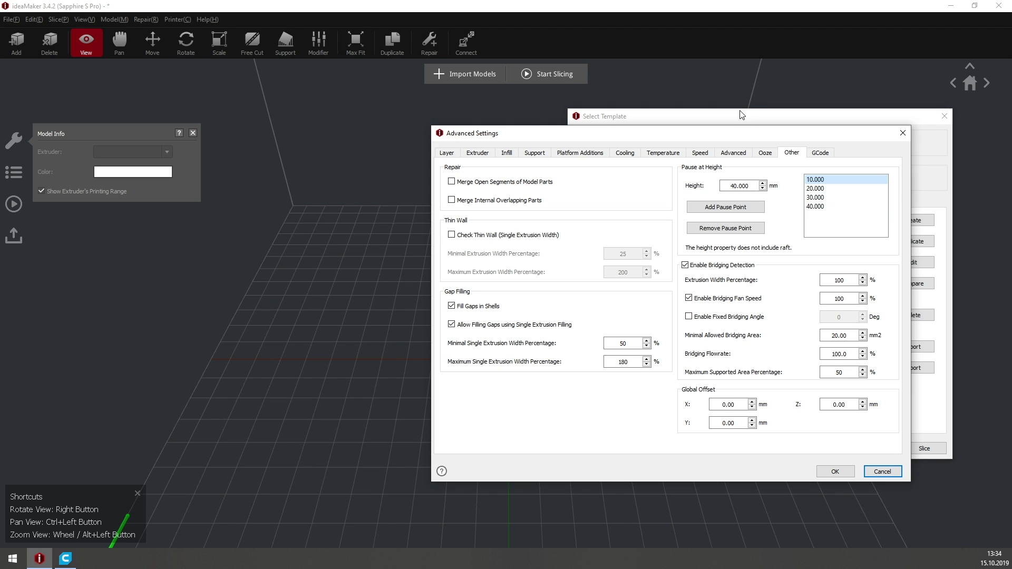
left_click(815, 188)
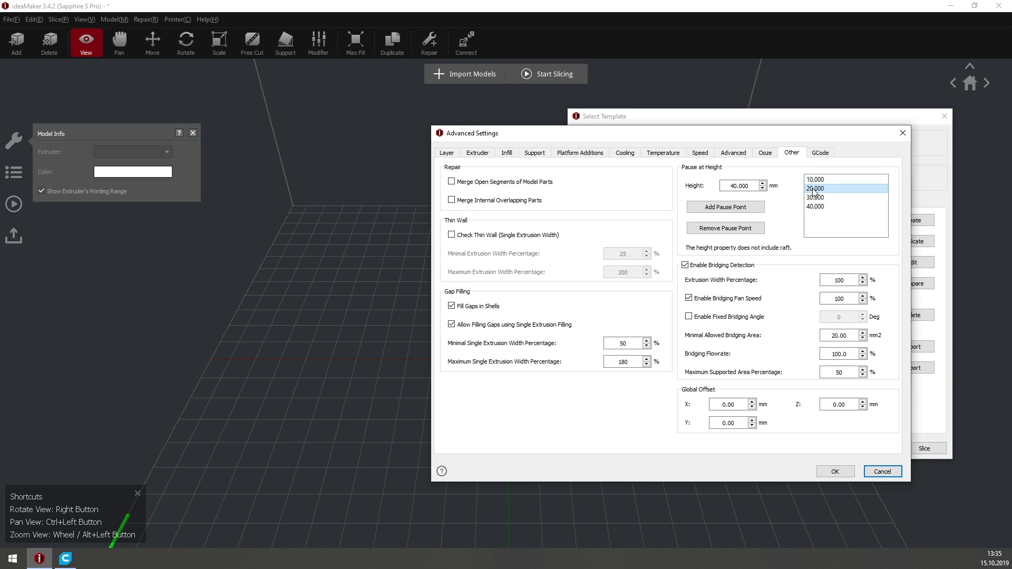
left_click(816, 198)
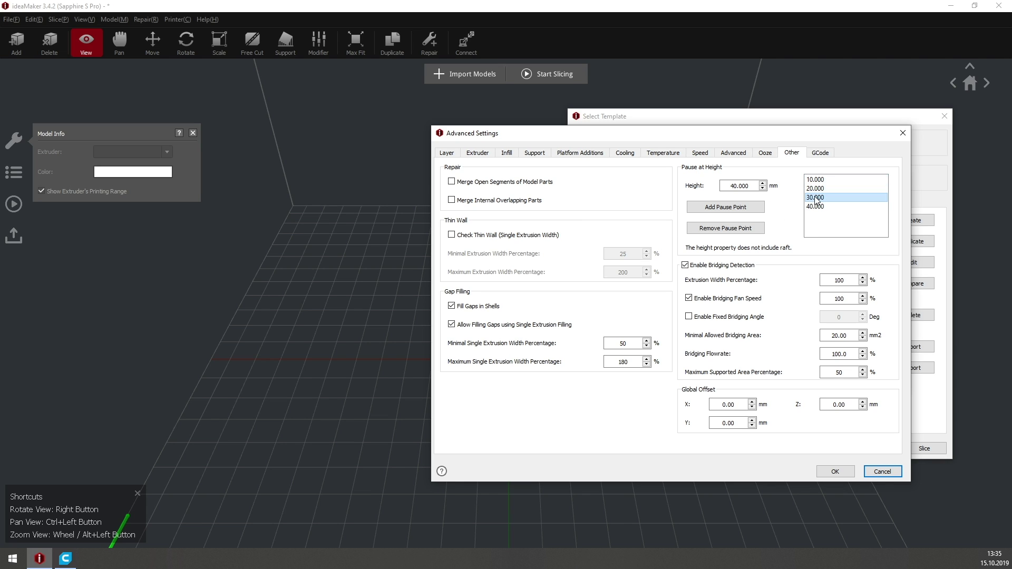
left_click(823, 210)
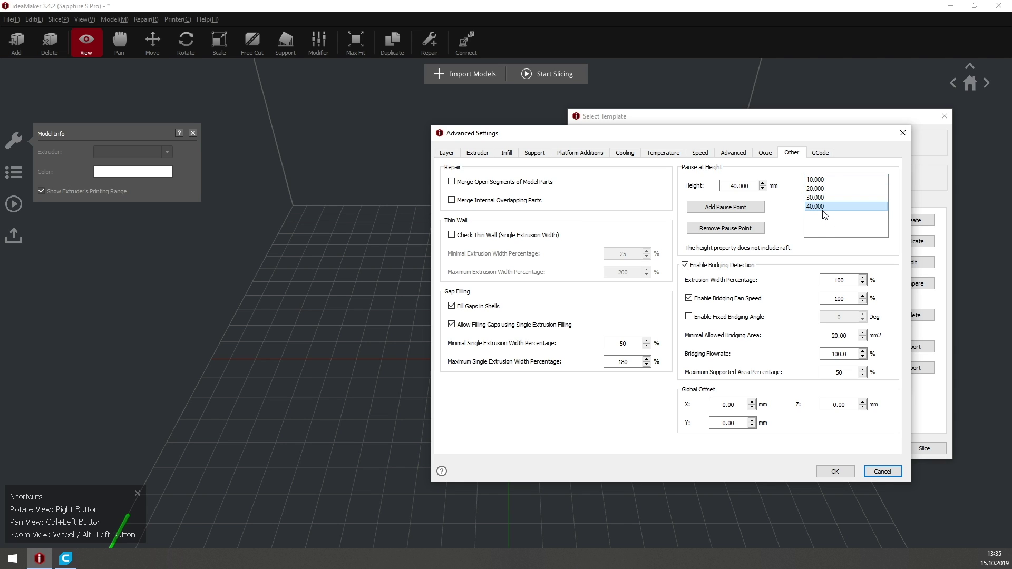
left_click(835, 471)
left_click(858, 383)
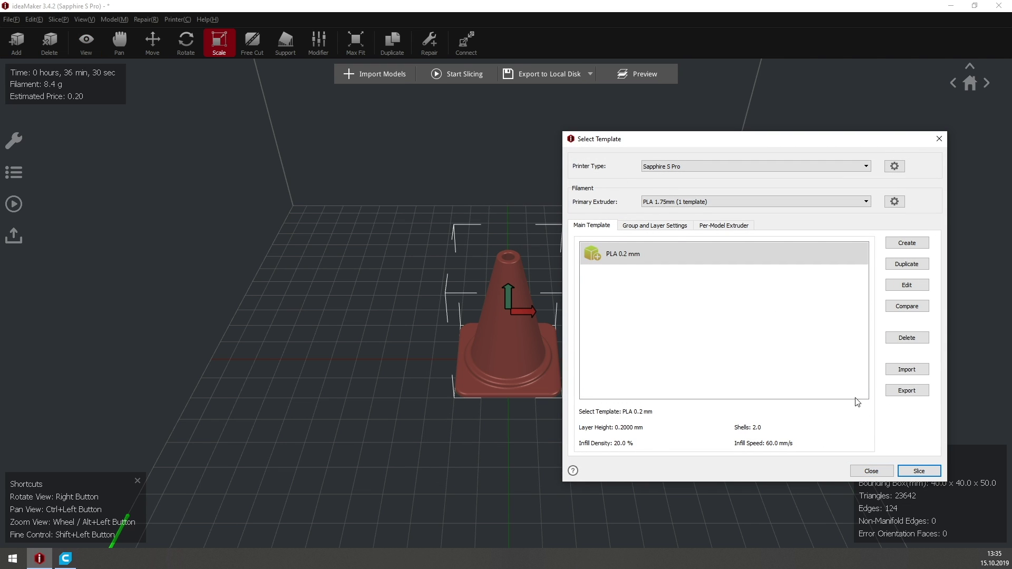
- Slice the cone with the PLA 0.2 mm template and dismiss the estimated print result
left_click(918, 471)
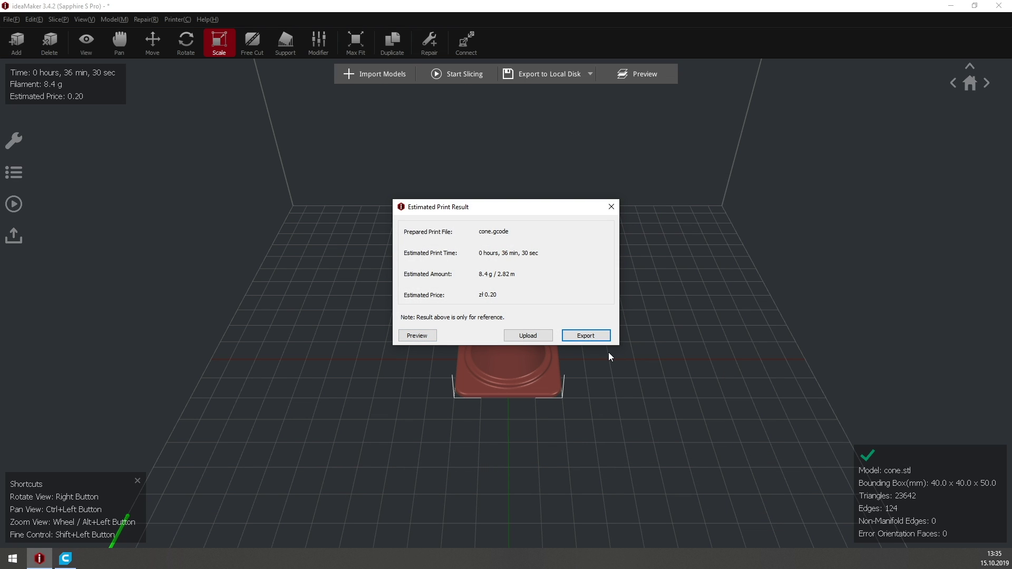
left_click_drag(495, 210, 517, 225)
left_click(637, 223)
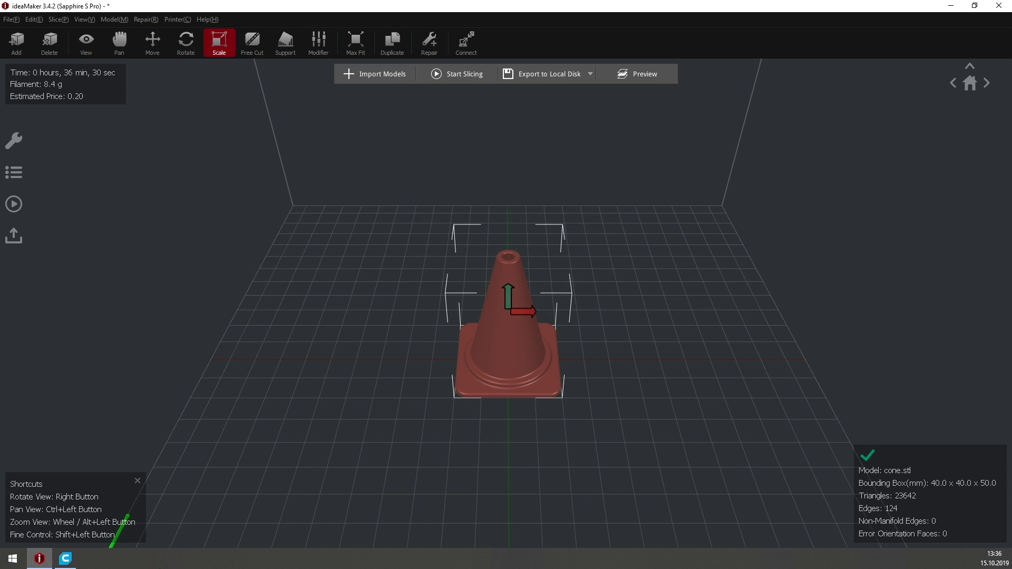
- Switch to Ultimaker Cura and open the post-processing scripts for modifying the cone's G-code
left_click(75, 564)
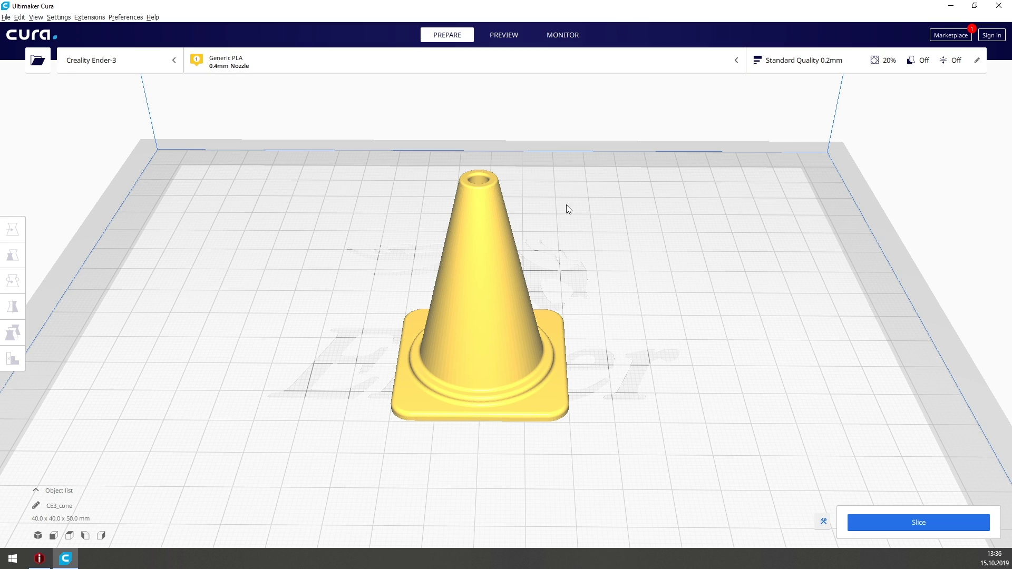
scroll(540, 243, "down", 5)
scroll(511, 251, "up", 7)
right_click_drag(511, 250, 550, 210)
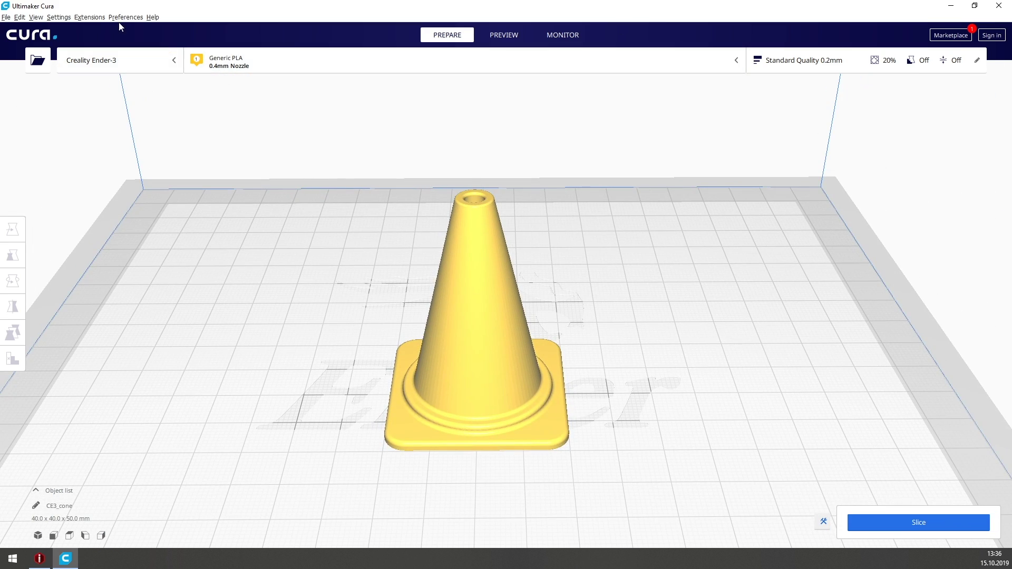
left_click(95, 17)
mouse_move(98, 41)
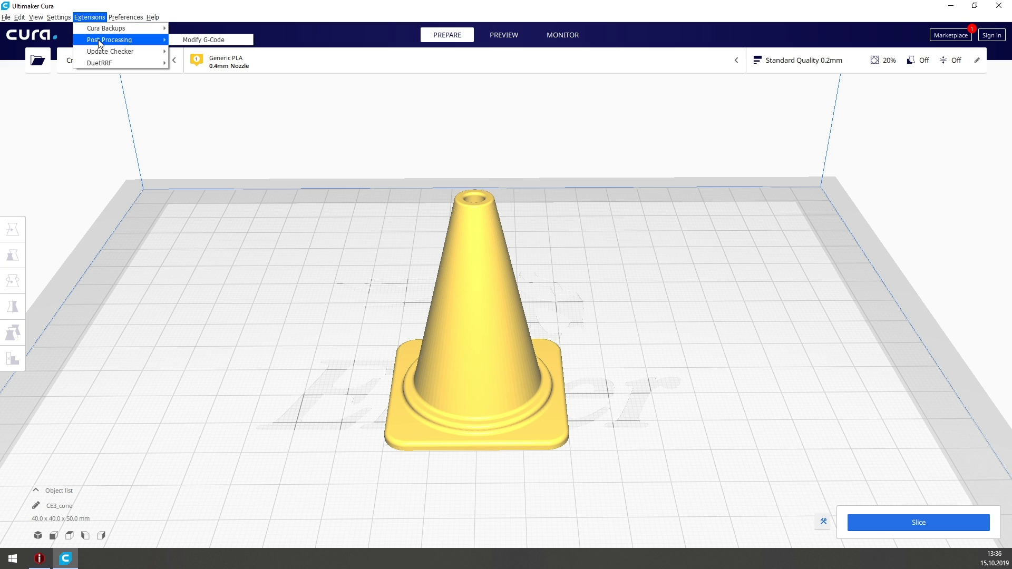
left_click(192, 42)
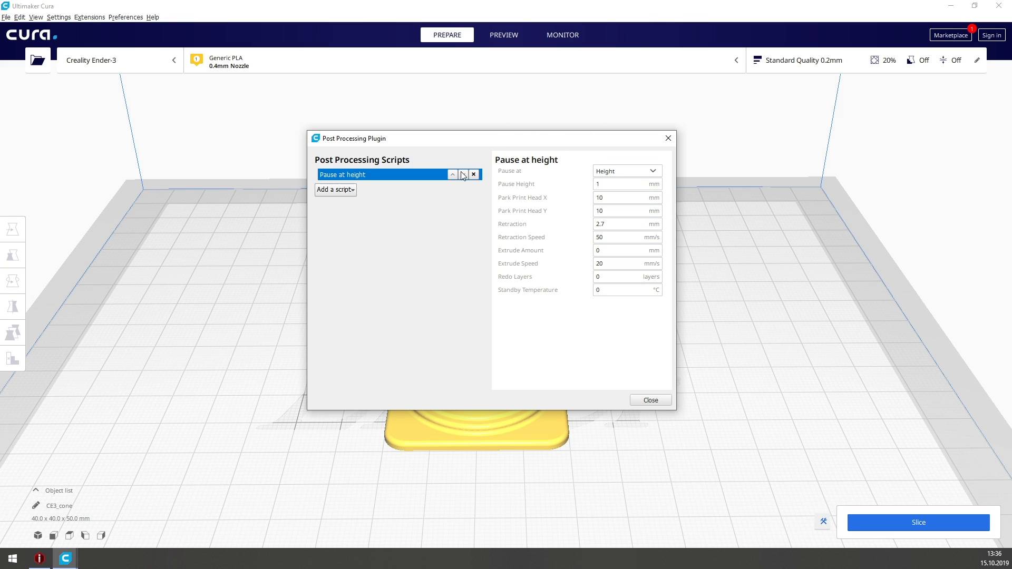
- Choose the Pause at height script, try triggering its pause by Layer No., and set it back to Height
left_click(349, 191)
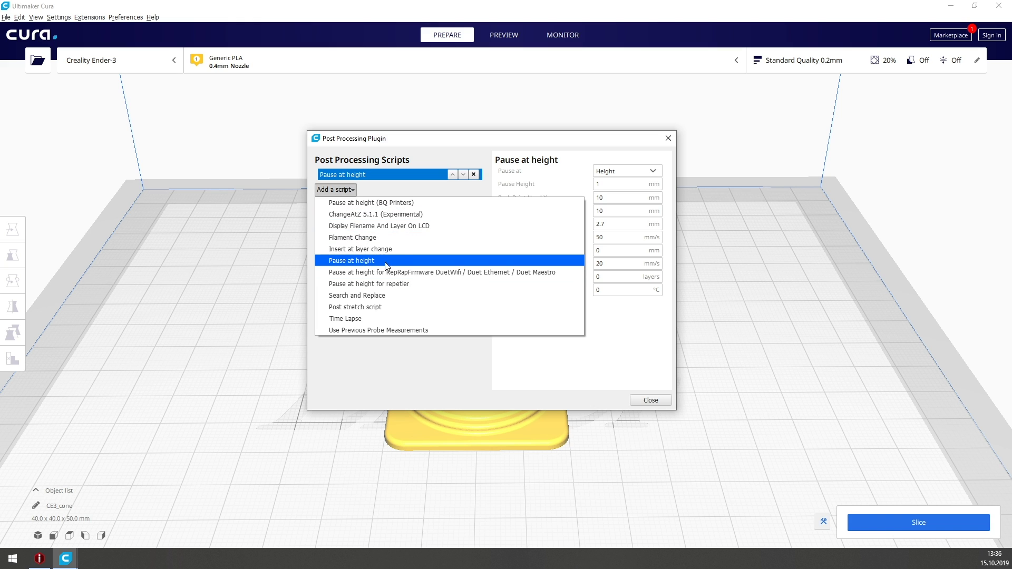
left_click(359, 262)
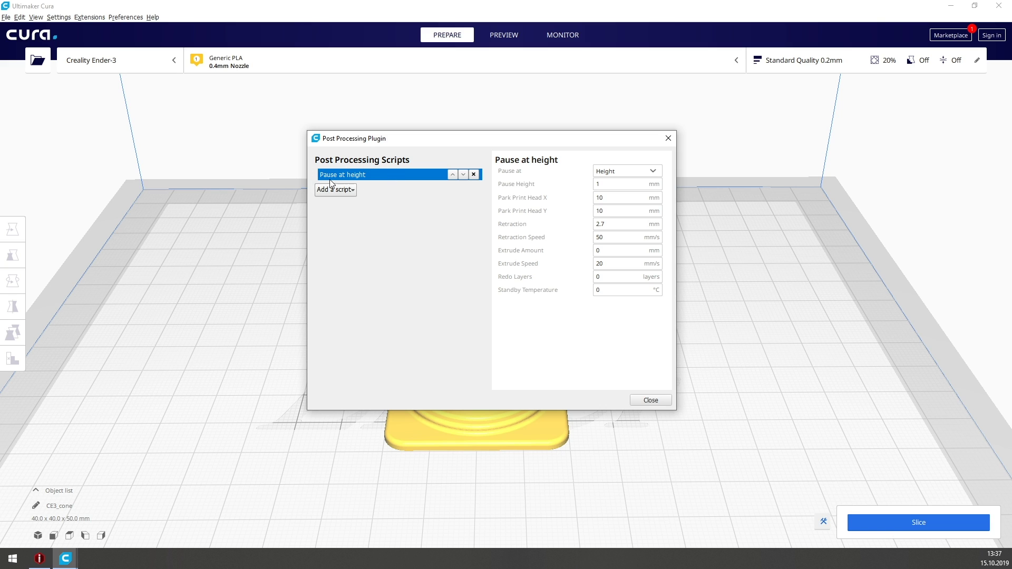
left_click(605, 184)
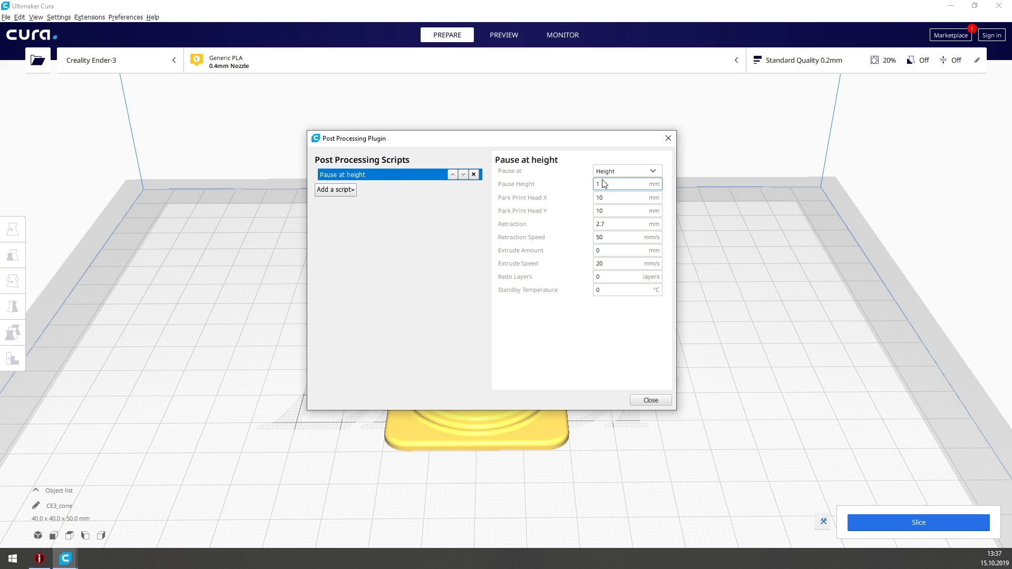
left_click(630, 174)
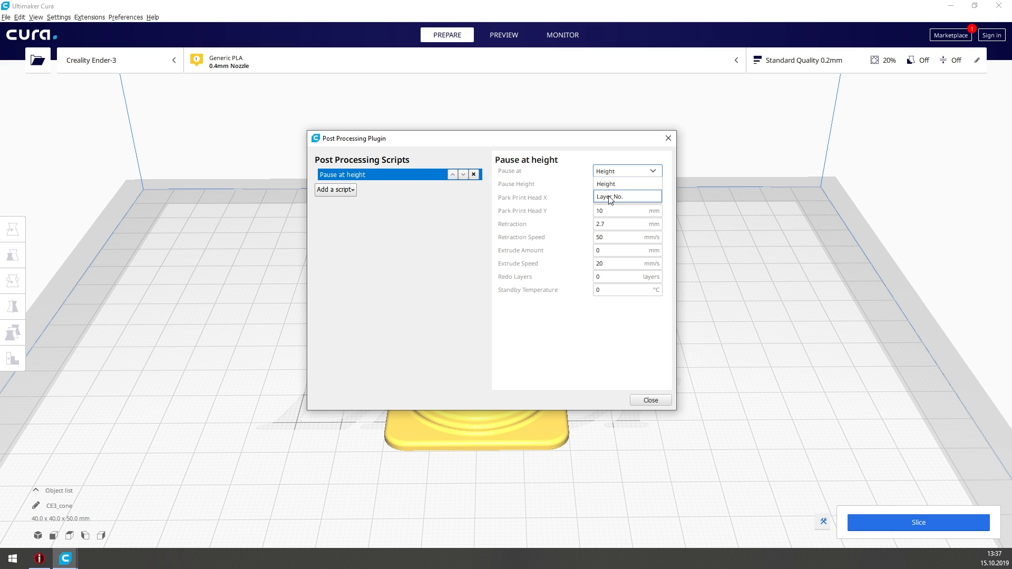
left_click(610, 199)
left_click(608, 173)
left_click(613, 184)
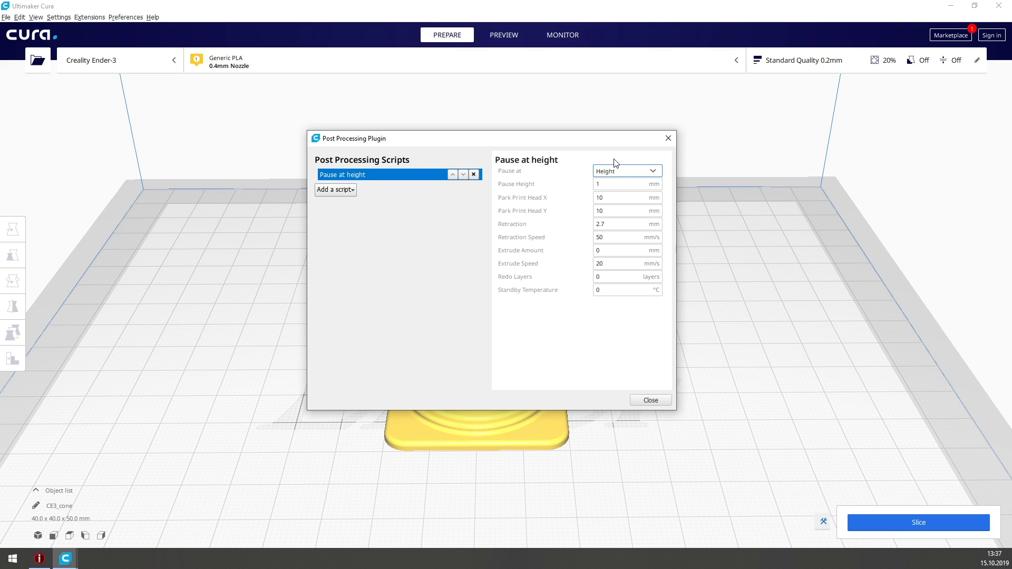
- Set the script's pause height to 10 mm and the print head's X parking position to 10 mm
double_click(618, 187)
type("1")
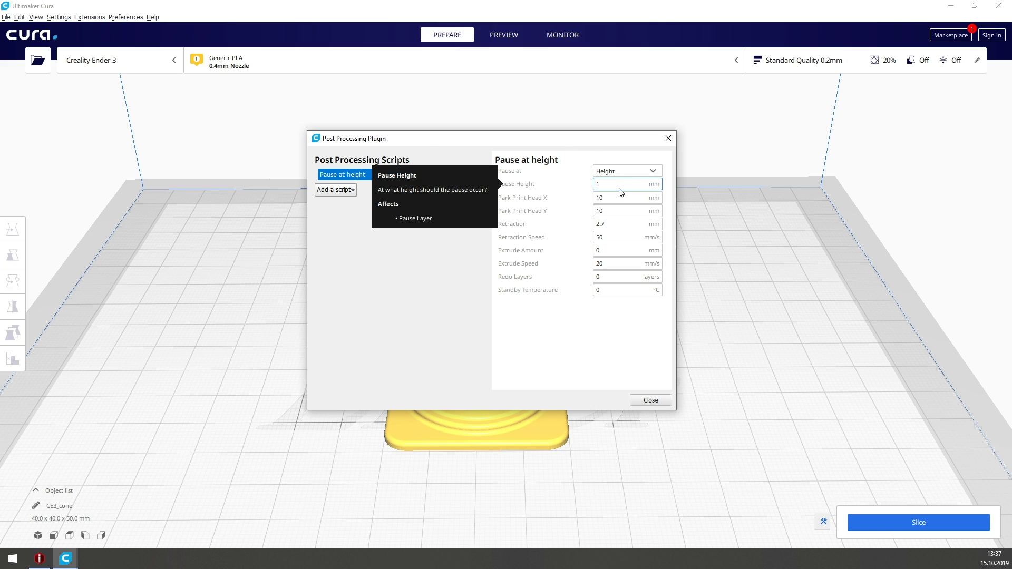
type("0")
left_click_drag(602, 197, 590, 200)
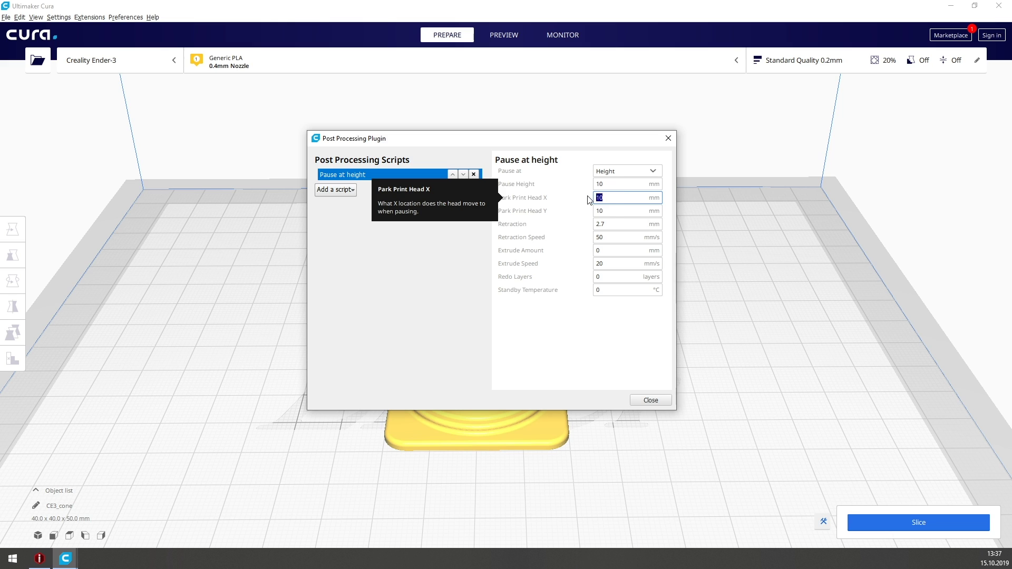
type("10")
key("Tab")
left_click_drag(591, 143, 630, 153)
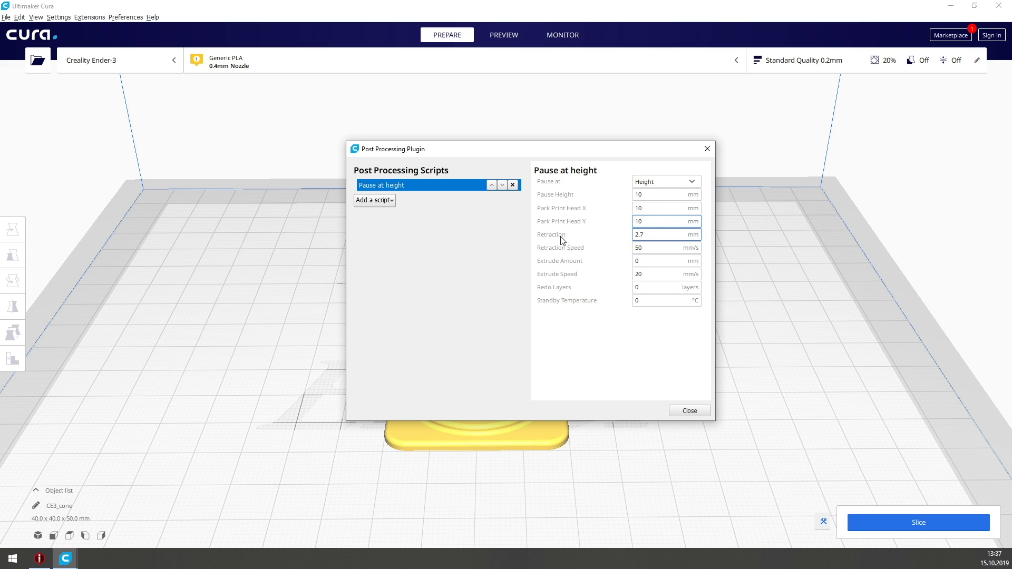
- Set the retraction for the pause to 2.7 mm
left_click(655, 233)
type("2.7")
double_click(652, 235)
type("2.7")
double_click(639, 234)
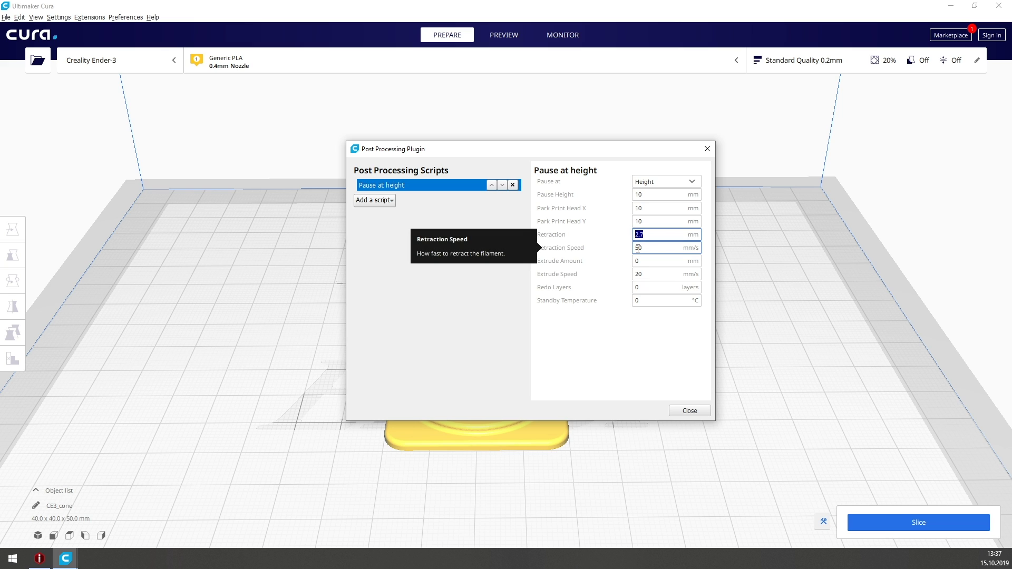
- Examine the pause script's retraction speed, extrude amount and extrude speed settings
left_click(632, 247)
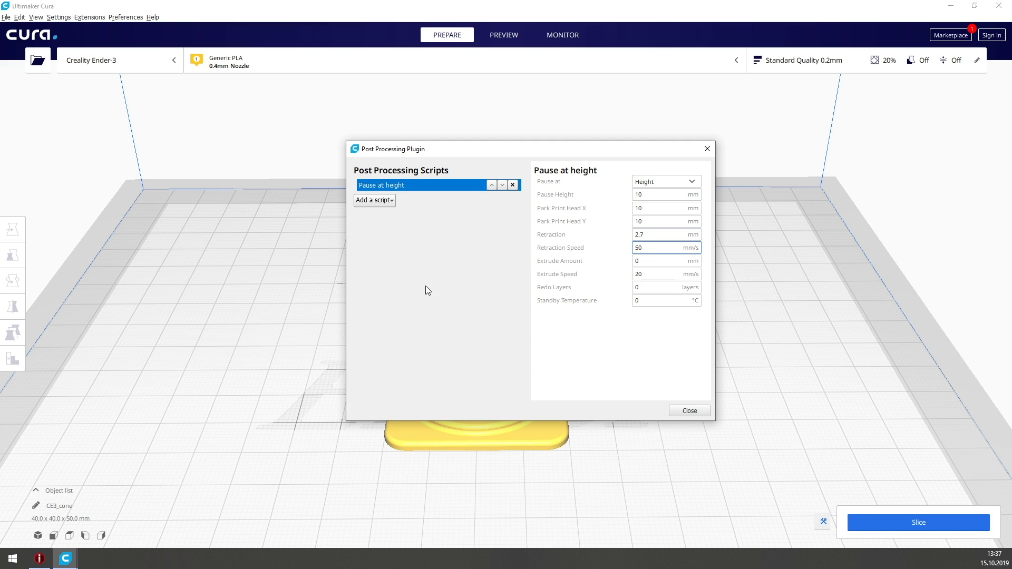
left_click(638, 261)
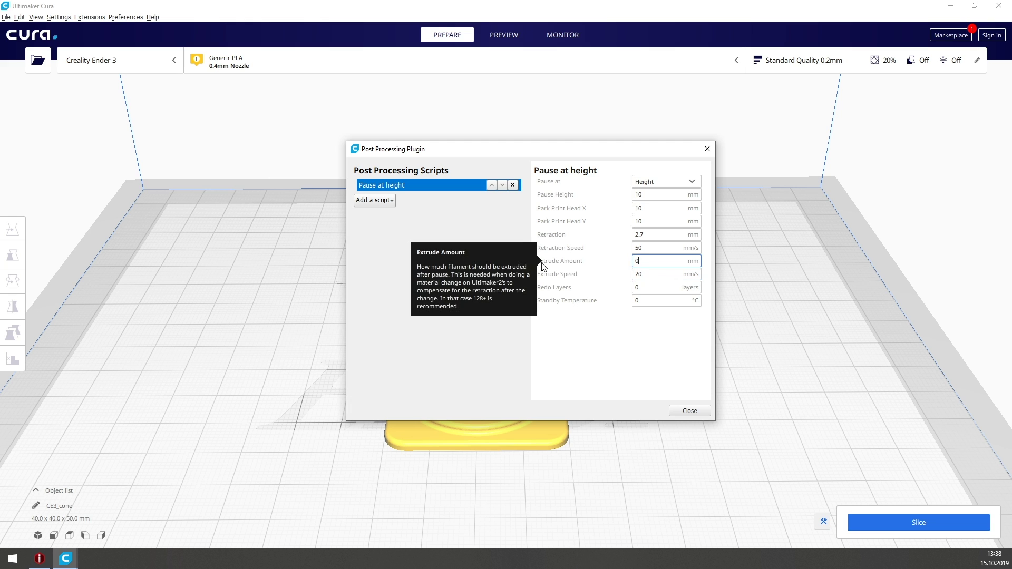
double_click(658, 260)
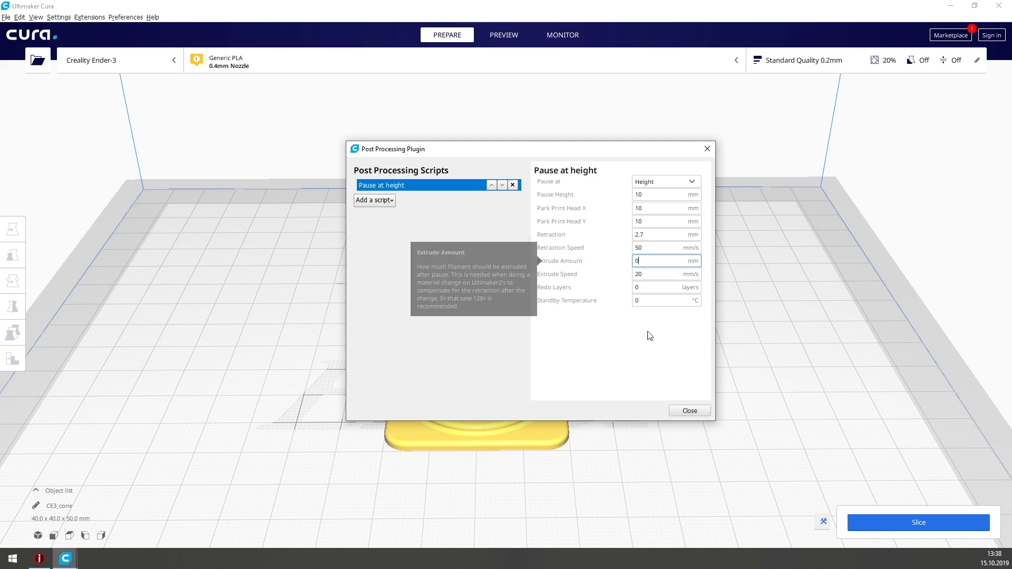
left_click(639, 274)
left_click(647, 261)
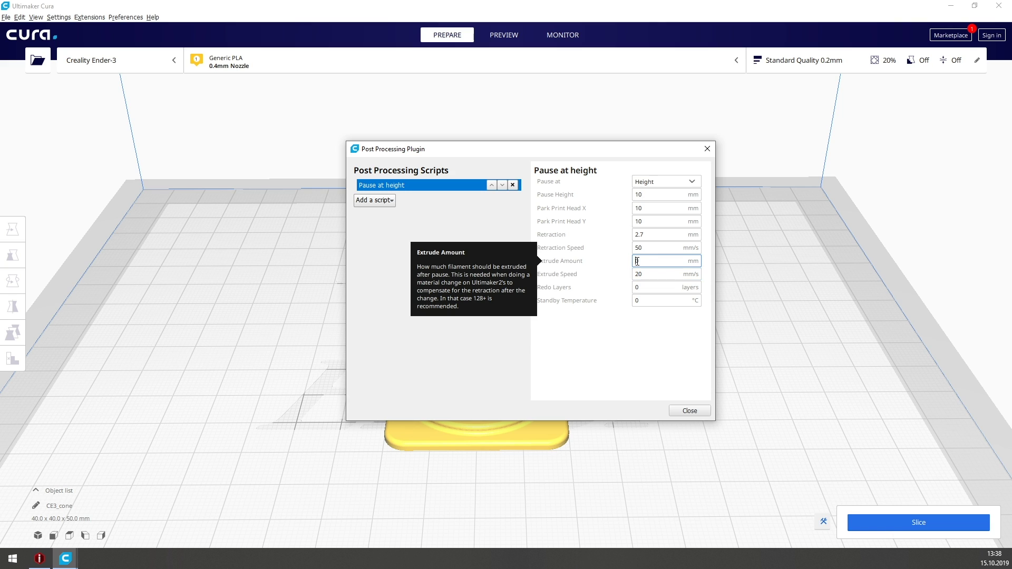
- Try redoing 2 layers after the pause, reset Redo Layers to 0, and check the standby temperature setting
left_click(640, 291)
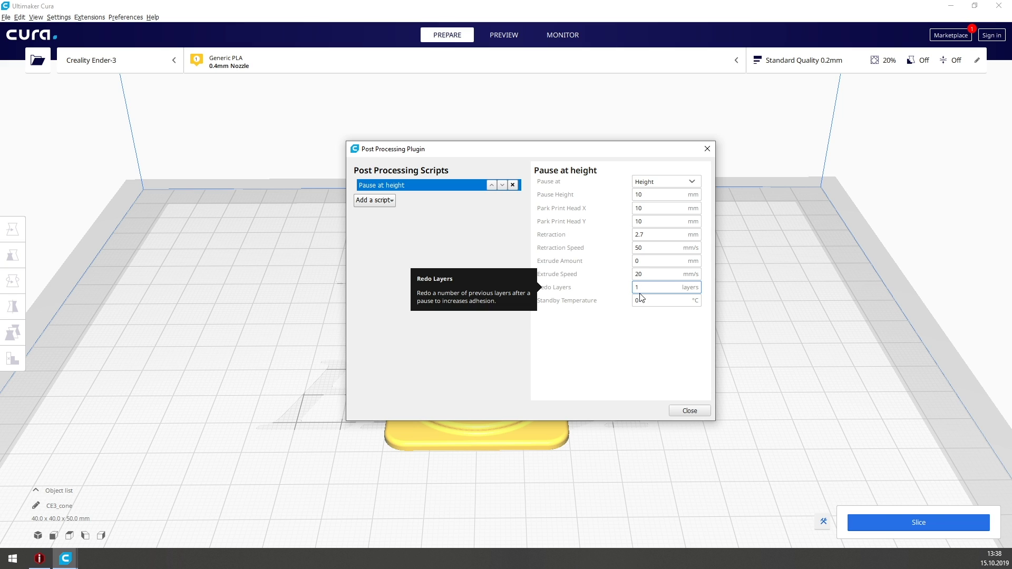
key("BackSpace")
type("2")
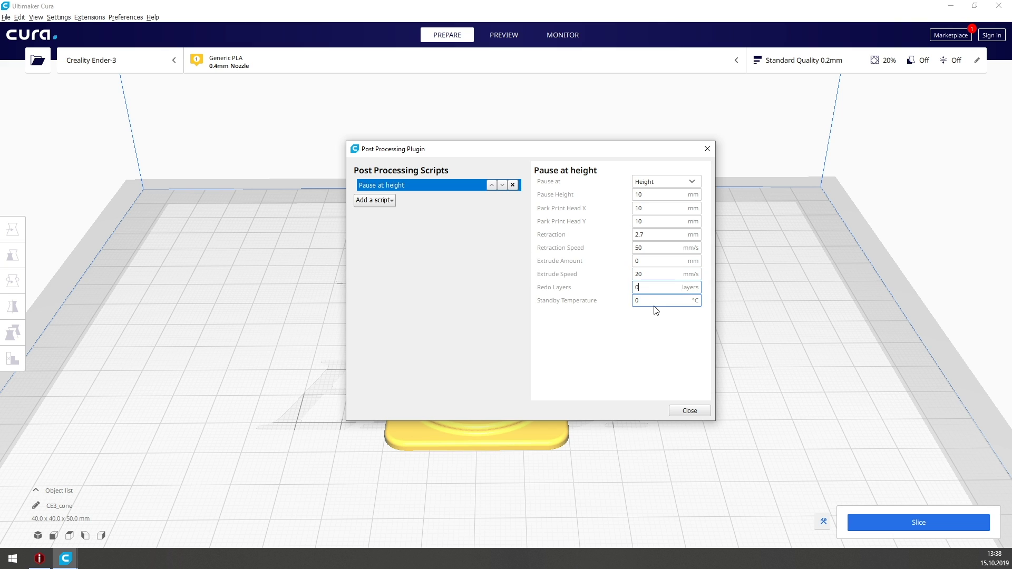
left_click_drag(649, 288, 627, 290)
key("BackSpace")
type("0")
key("Tab")
left_click_drag(652, 299, 615, 318)
- Add a second Pause at height script and set its pause height to 20 mm
left_click_drag(560, 155, 752, 140)
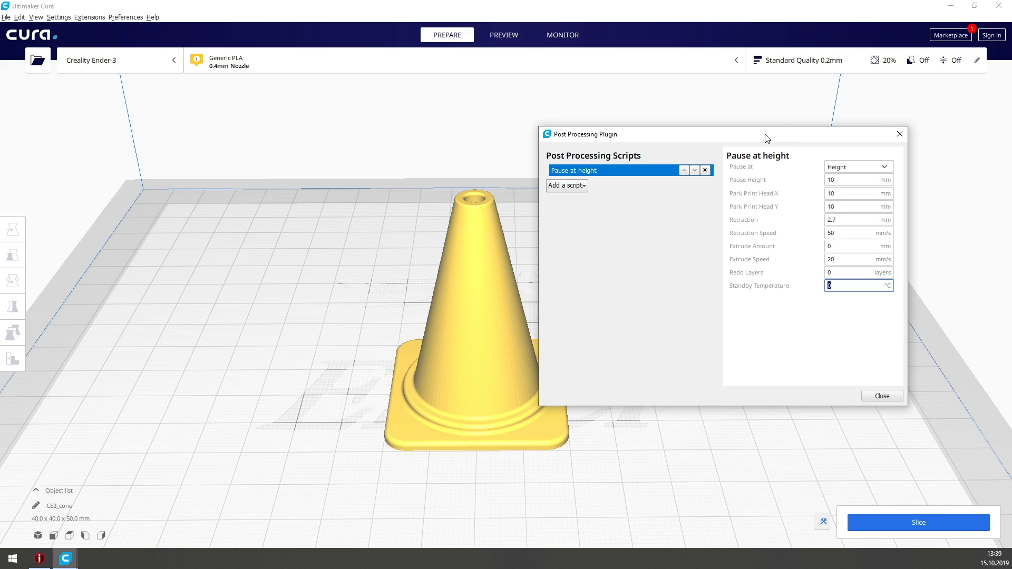
left_click(559, 195)
left_click(604, 269)
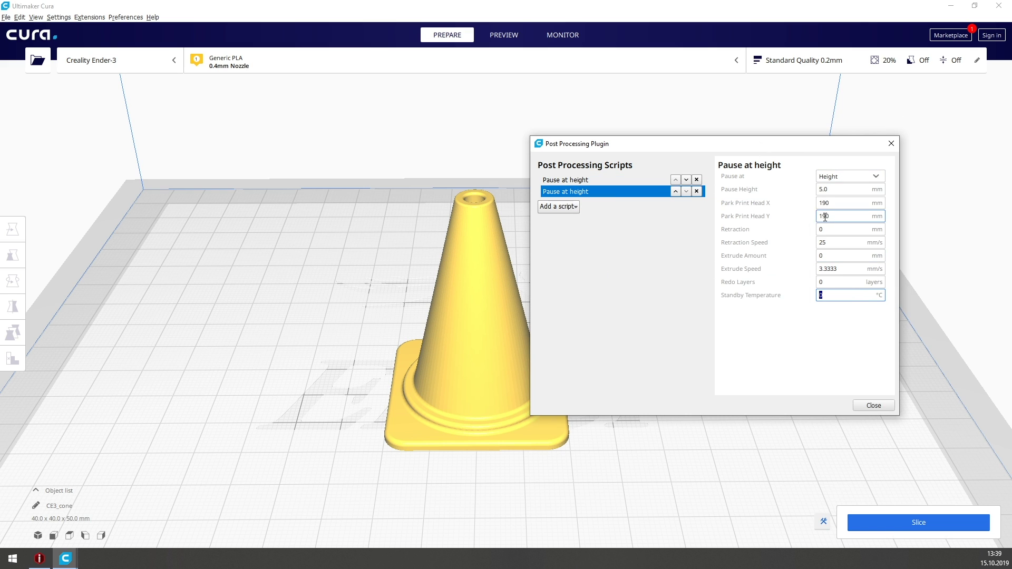
double_click(838, 189)
type("20")
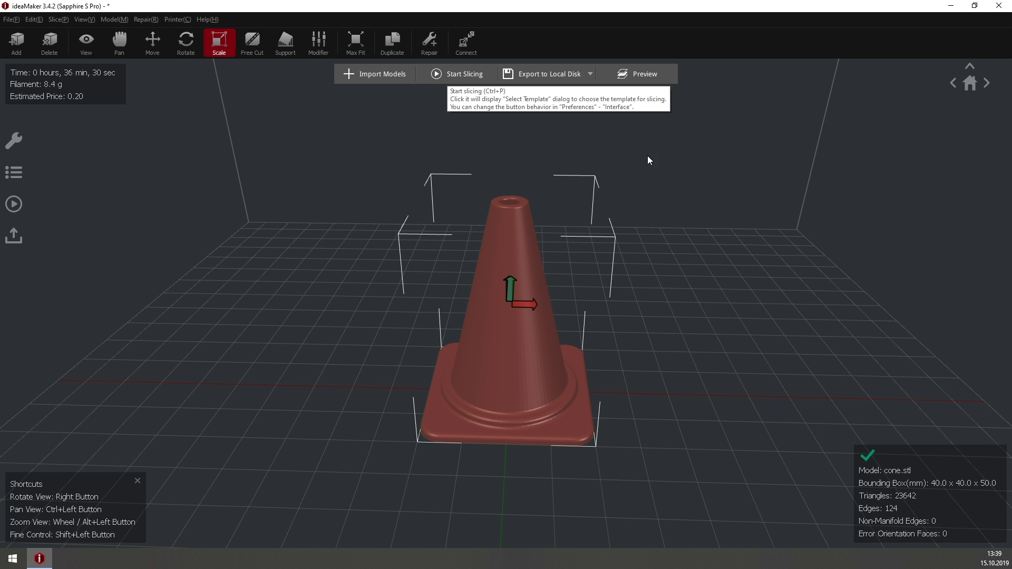
- Switch to ideaMaker, slice the cone with the PLA 0.2 mm template and open the slice preview
left_click(448, 79)
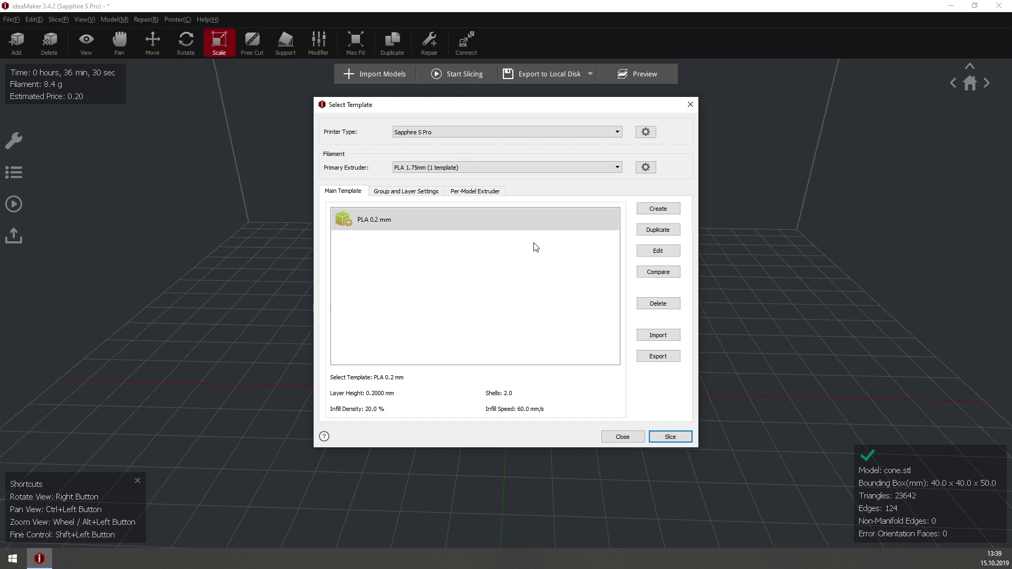
left_click(669, 437)
left_click(417, 335)
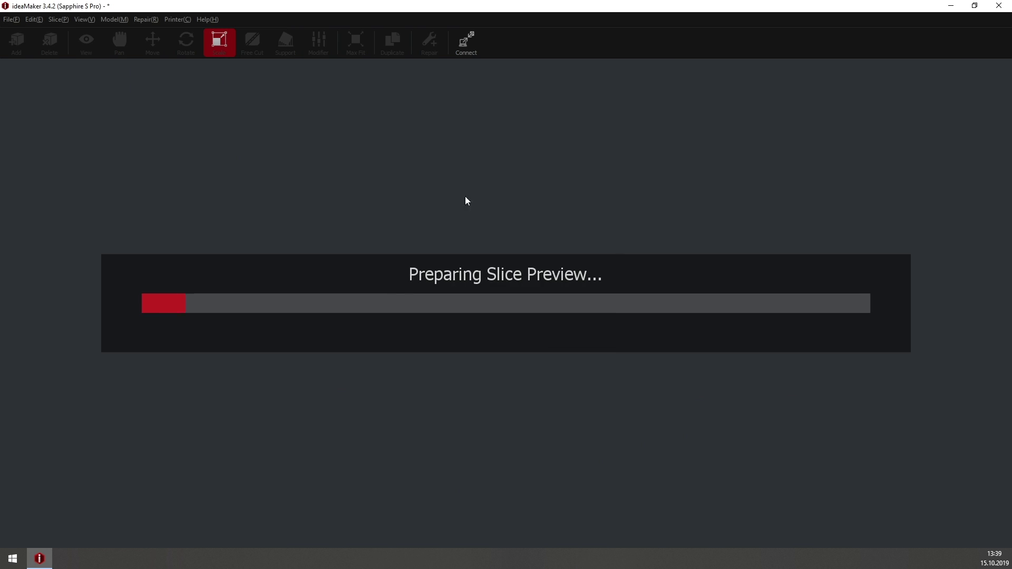
- Limit the preview to layer 50 at 10 mm height and run through that layer's steps from 0 to 300
scroll(543, 247, "up", 5)
scroll(593, 302, "down", 5)
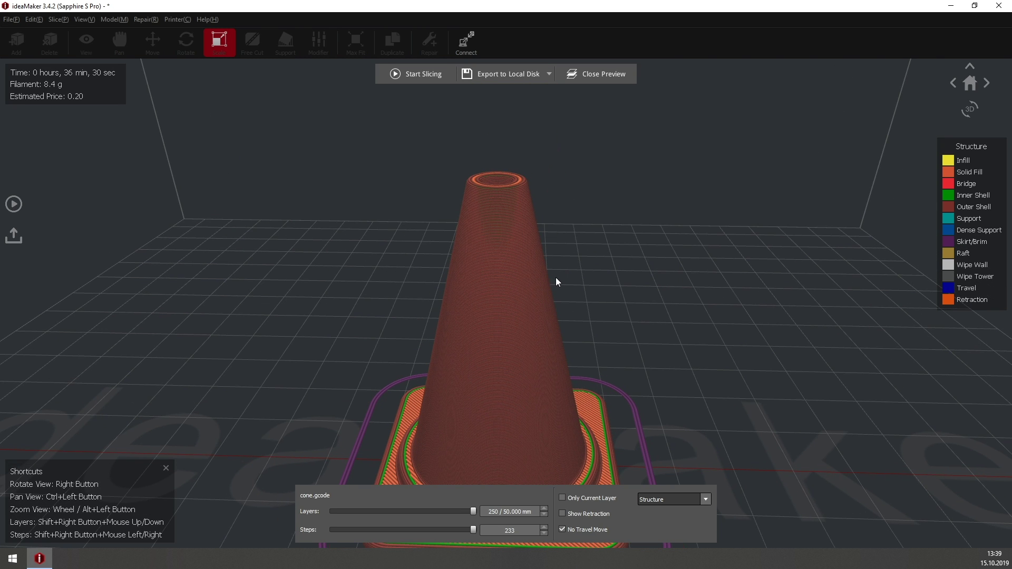
right_click_drag(553, 287, 548, 264)
left_click_drag(474, 511, 360, 510)
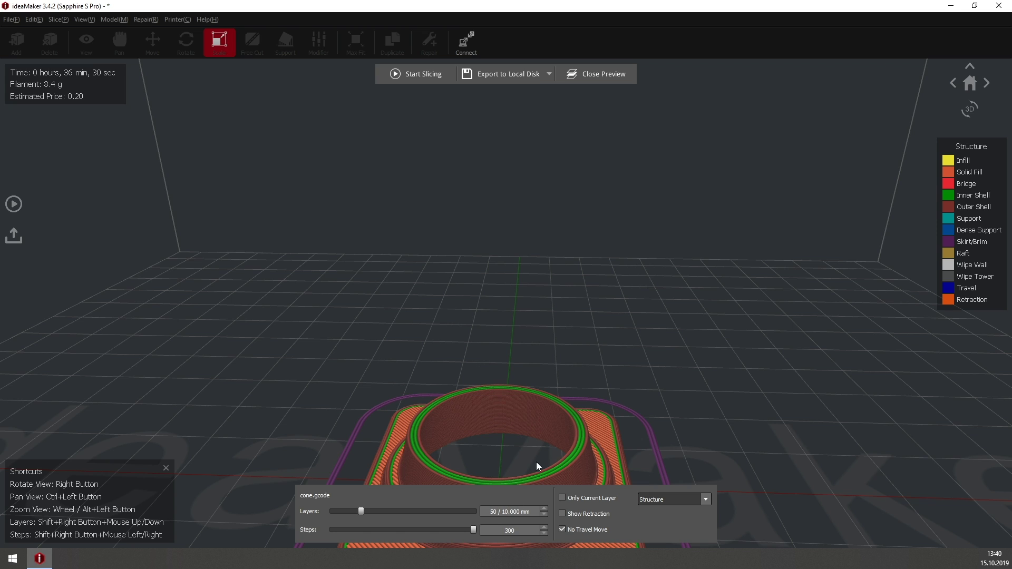
scroll(536, 462, "up", 3)
right_click_drag(540, 515, 305, 523, "shift")
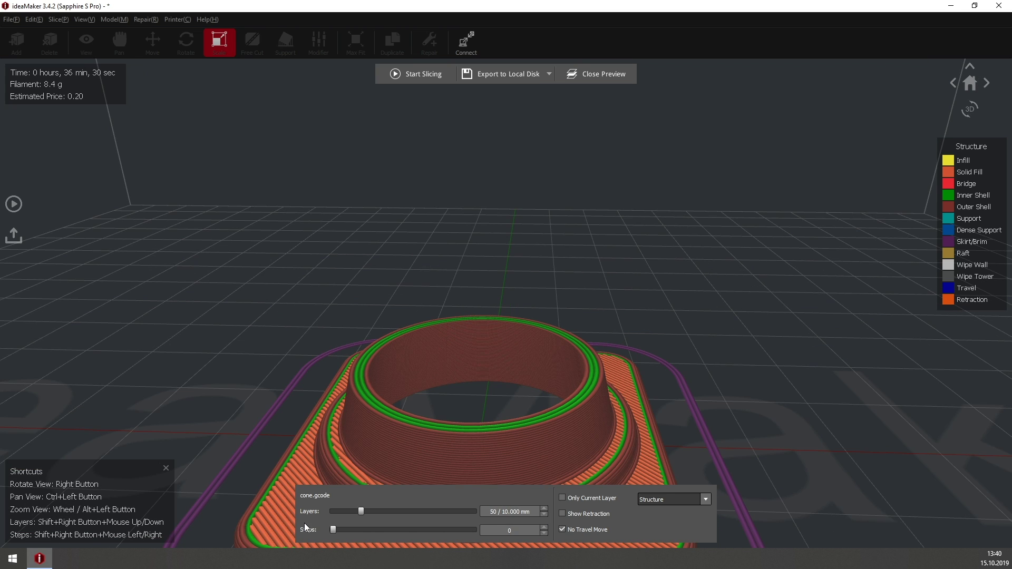
left_click_drag(333, 529, 515, 531)
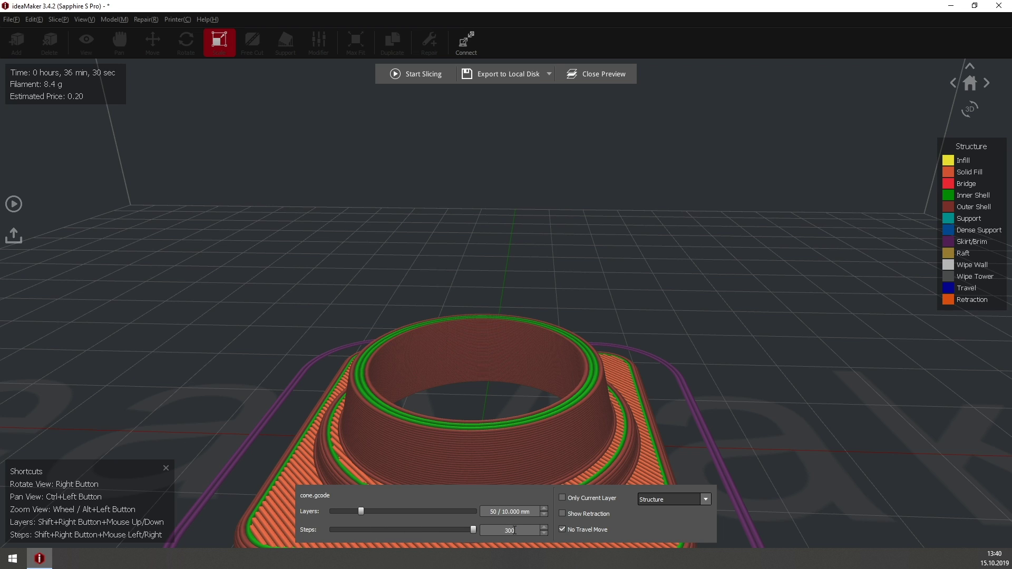
- Preview layer 51, go back to layer 49 and run through its printing steps from 0 to 300
left_click(543, 509)
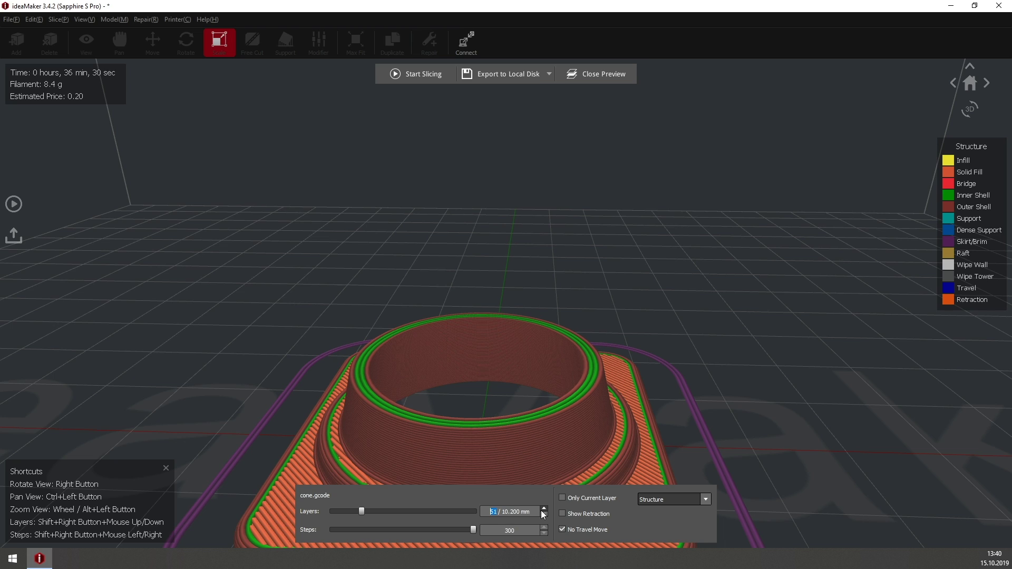
left_click(491, 511)
type("49")
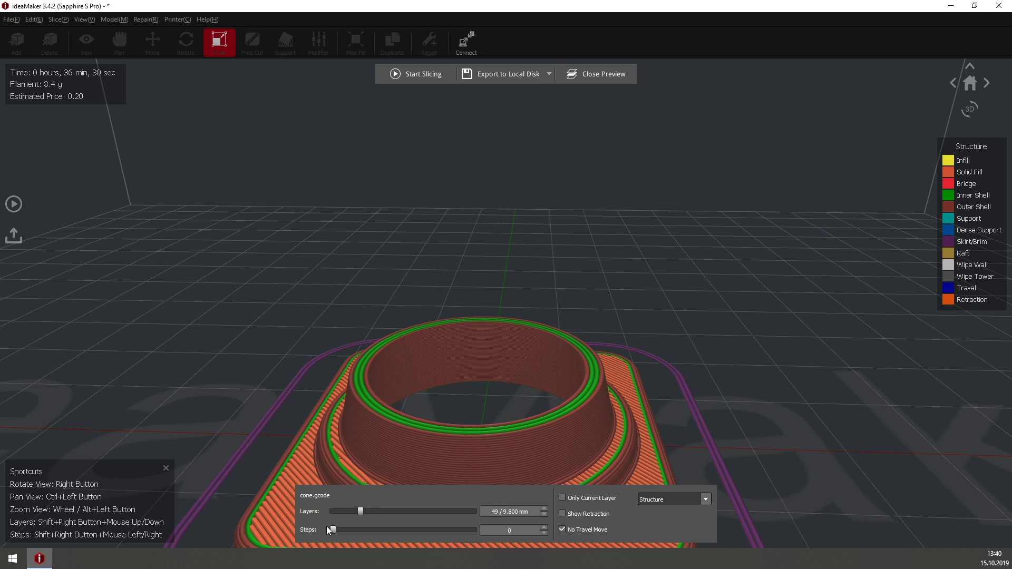
left_click_drag(333, 527, 473, 527)
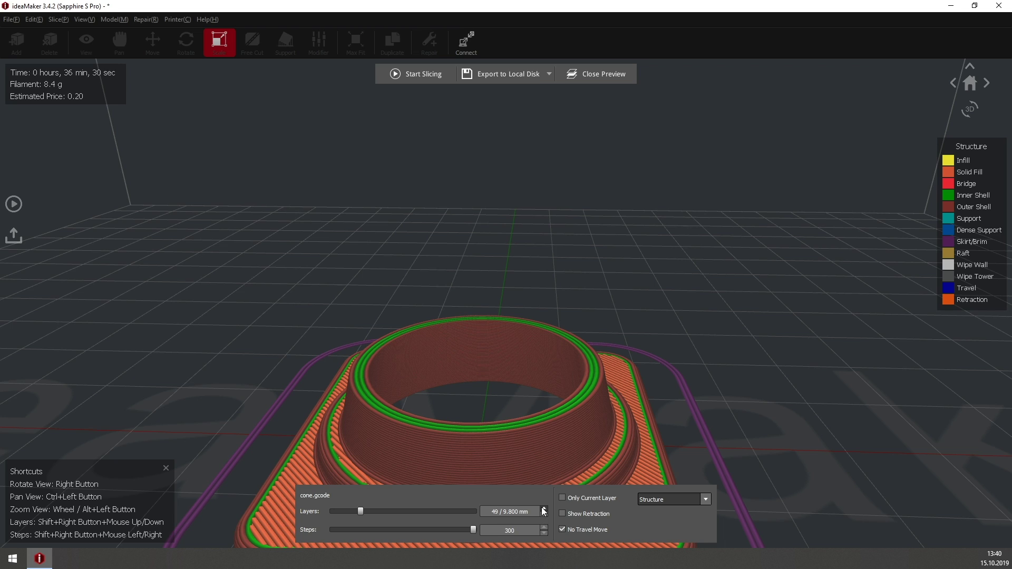
- Return the preview to layer 50 at 10 mm and check its printing steps through to the end
left_click(544, 509)
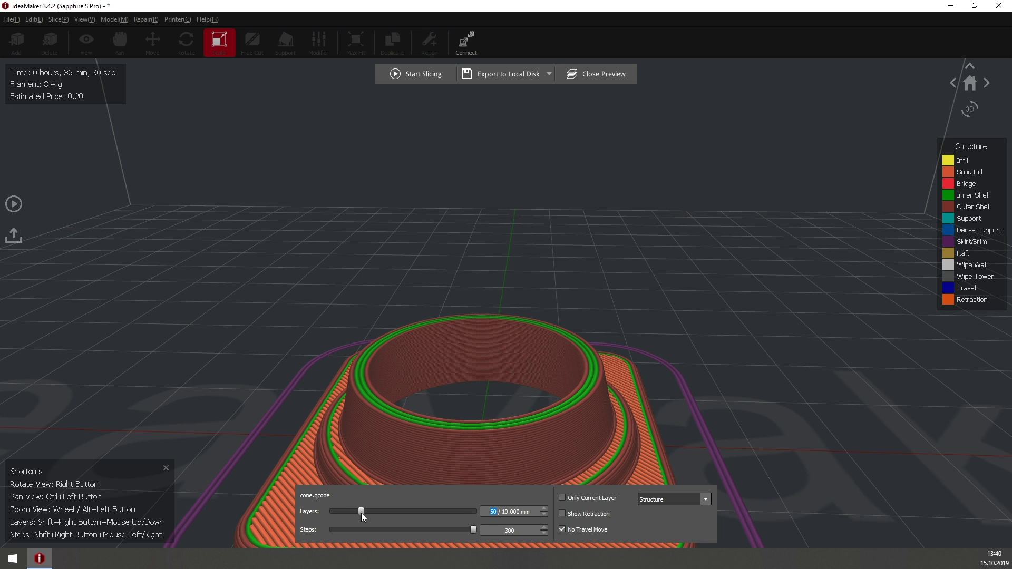
left_click_drag(362, 513, 363, 514)
key("Left")
mouse_move(473, 532)
left_mouse_down()
mouse_move(337, 540)
mouse_move(552, 521)
left_mouse_up()
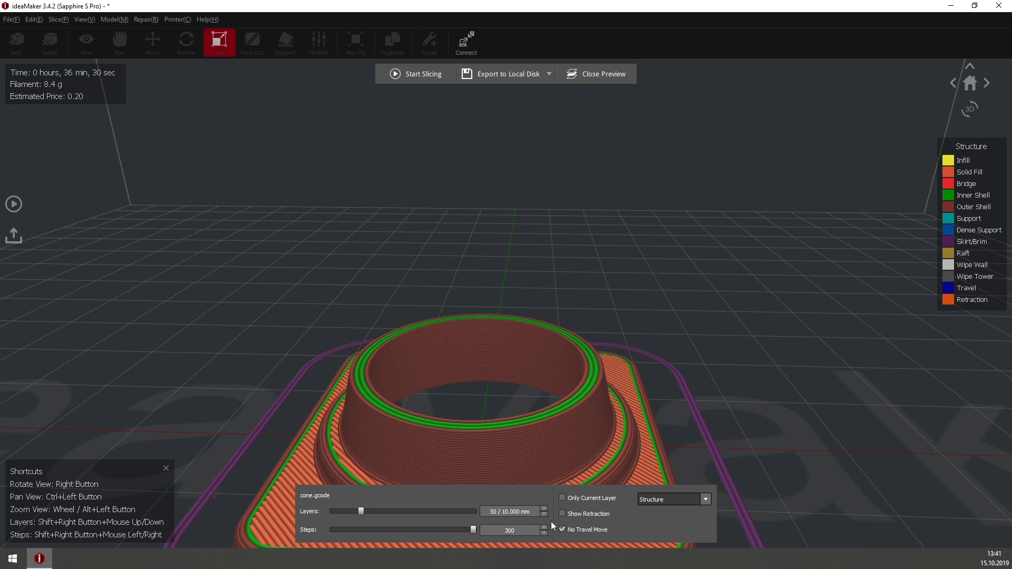